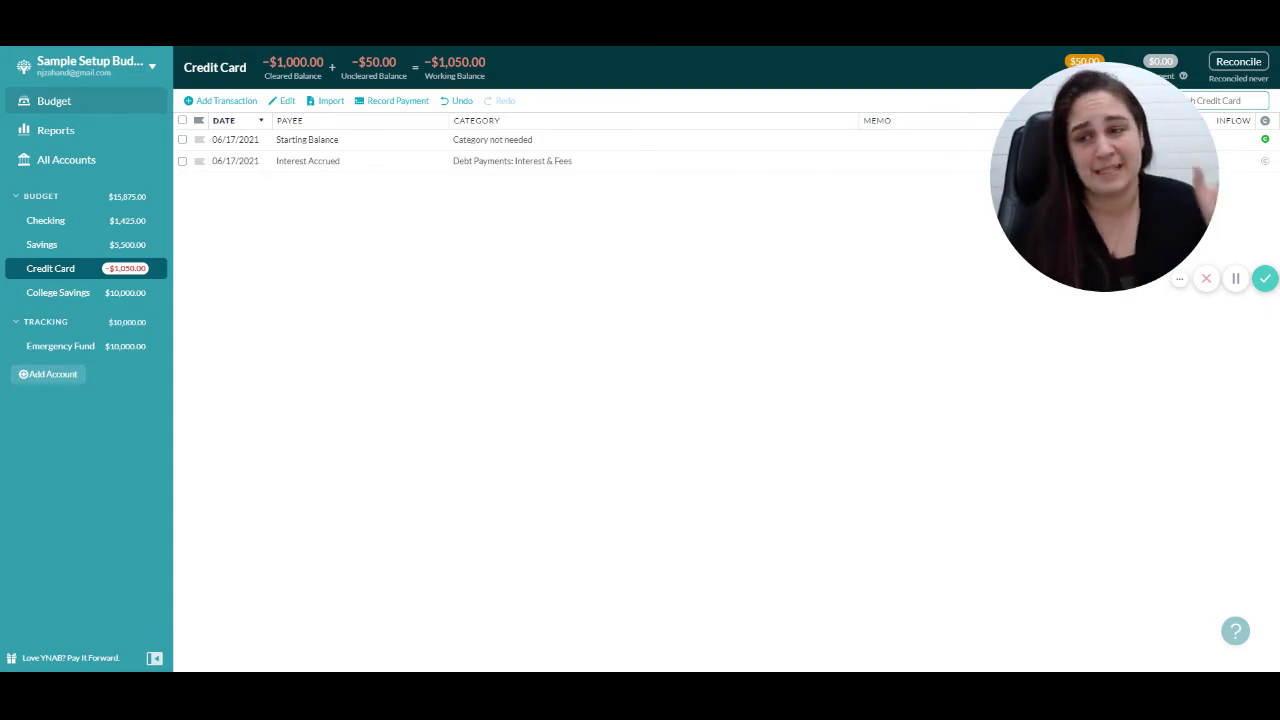
Show the June 2021 budget overview.
{"action": "left_click", "coordinate": [92, 110]}
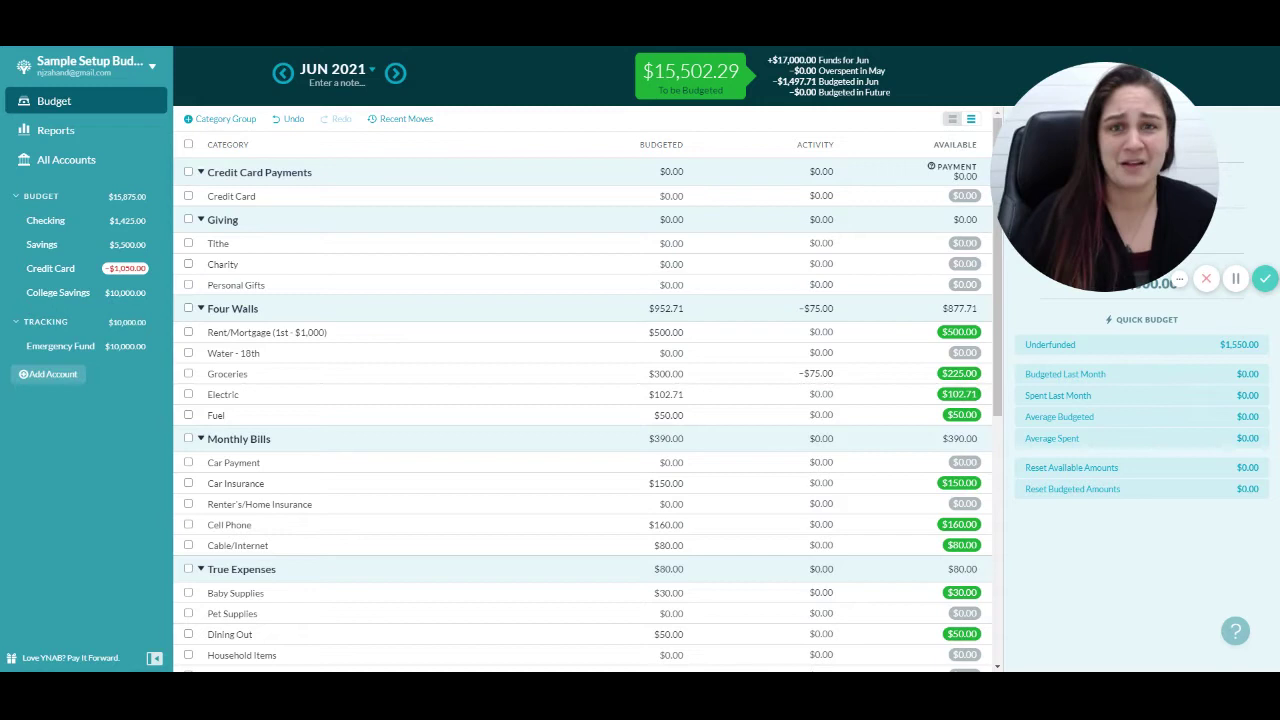
{"action": "left_click", "coordinate": [644, 263]}
{"action": "key", "text": "Up"}
{"action": "key", "text": "Escape"}
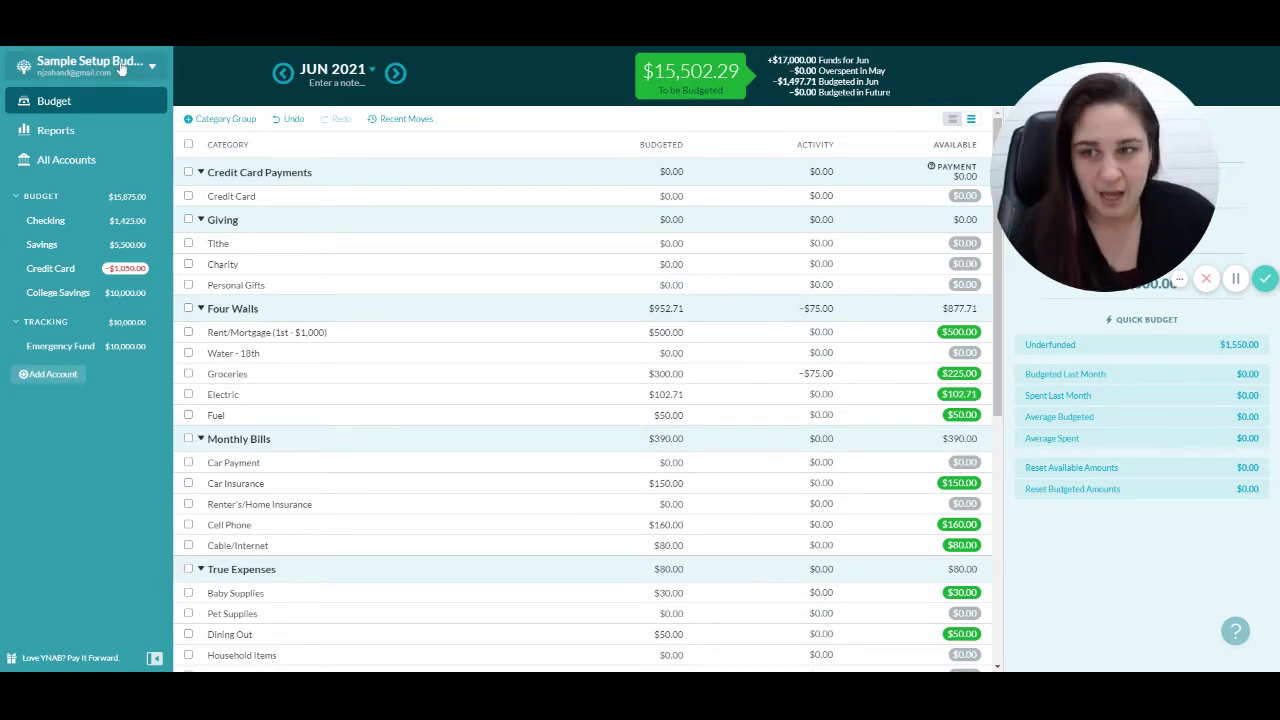
Review what Make a Fresh Start would copy over to a new budget, without creating one.
{"action": "left_click", "coordinate": [88, 67]}
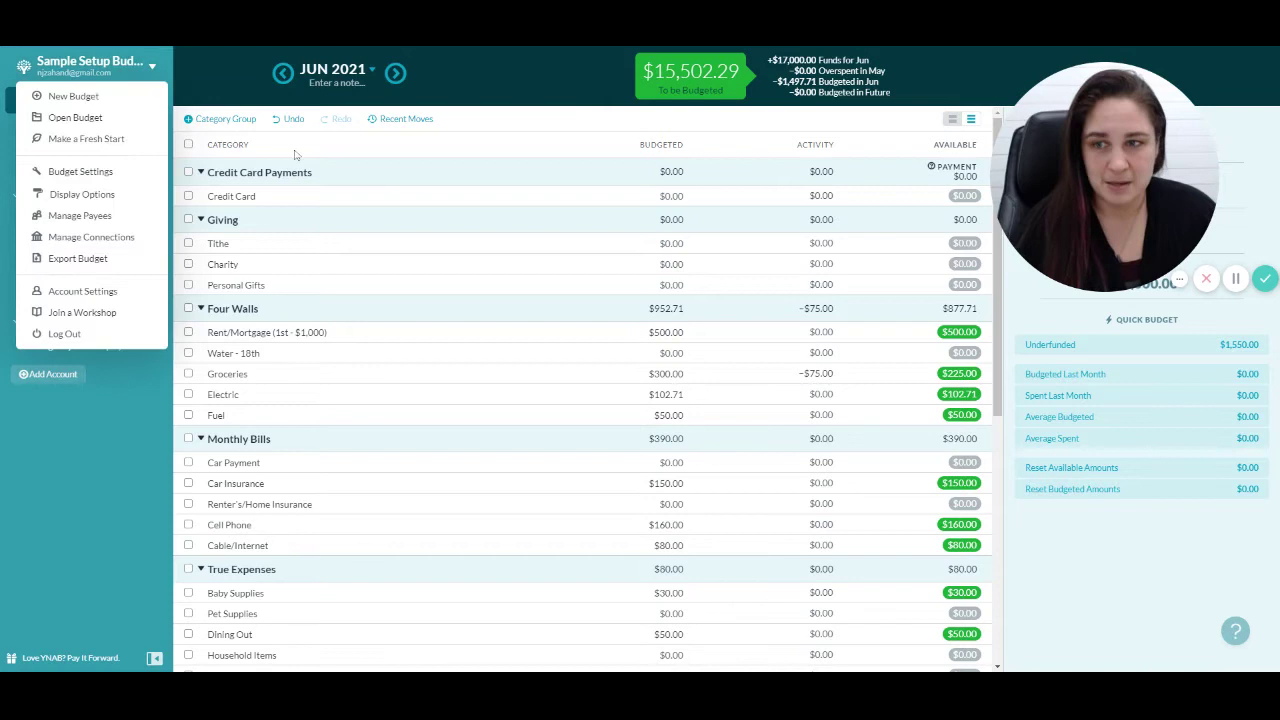
{"action": "left_click", "coordinate": [84, 140]}
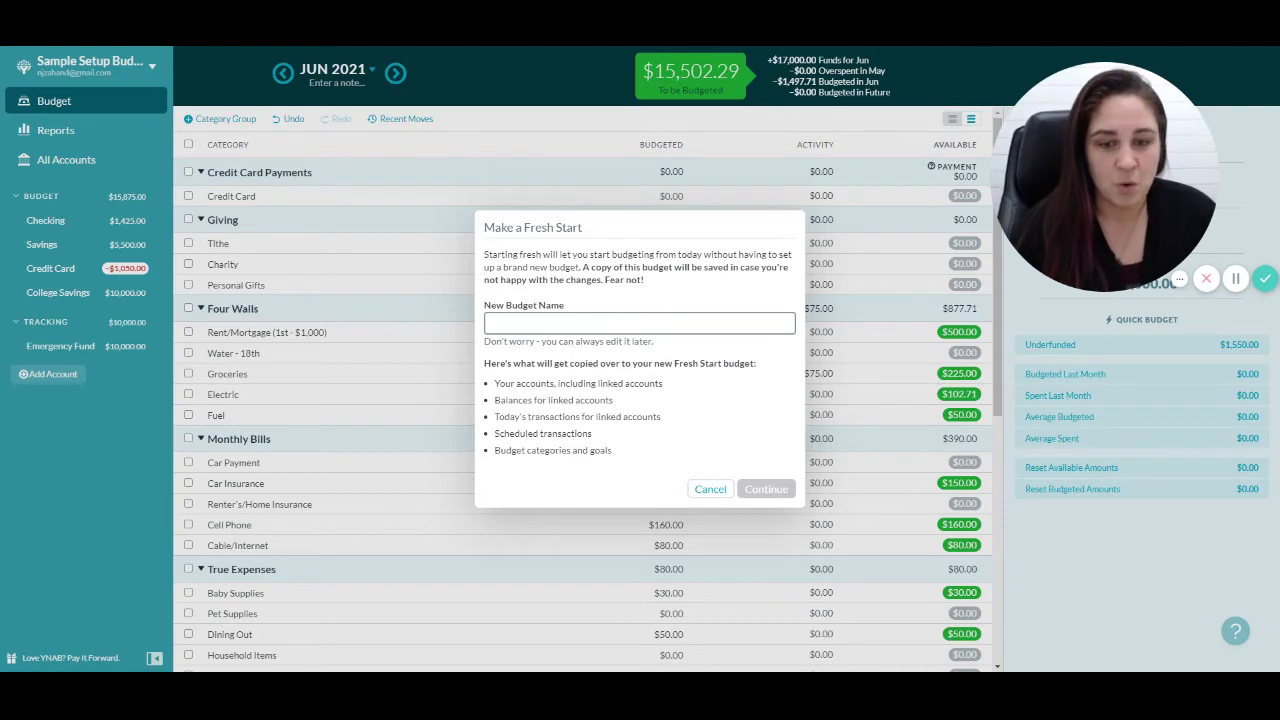
{"action": "left_click_drag", "start_coordinate": [494, 393], "coordinate": [676, 424]}
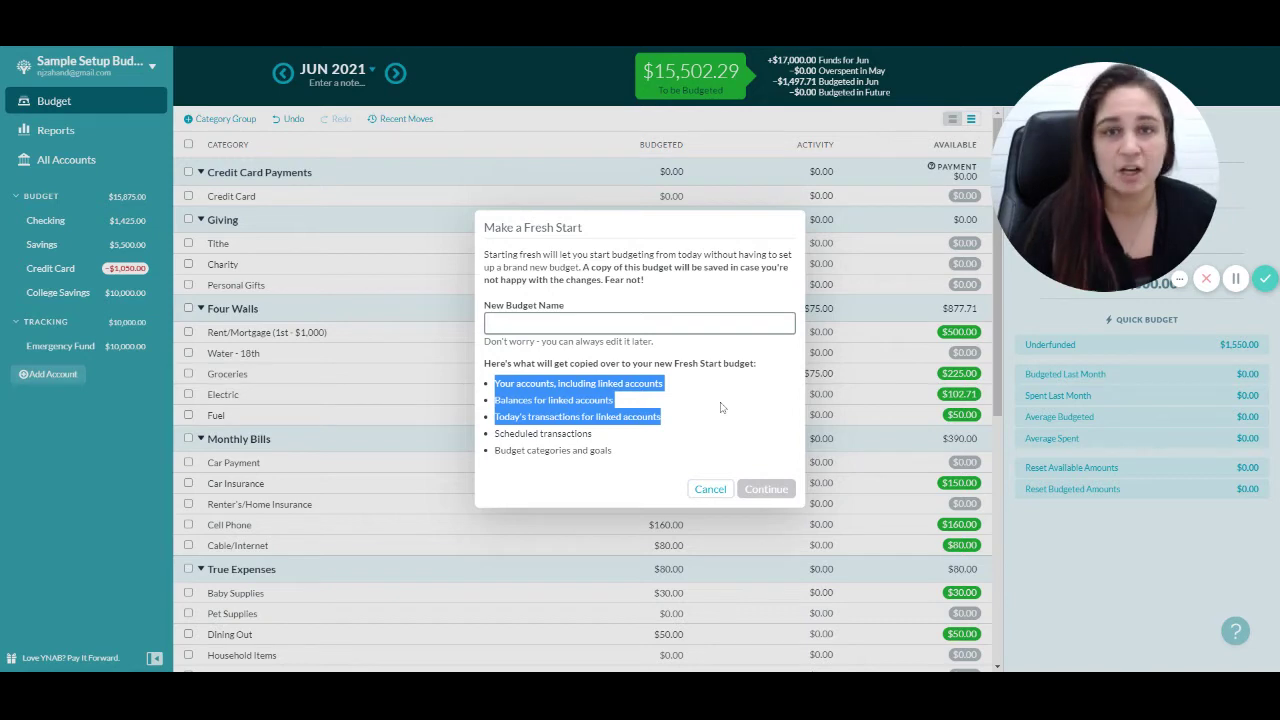
{"action": "left_click", "coordinate": [710, 489]}
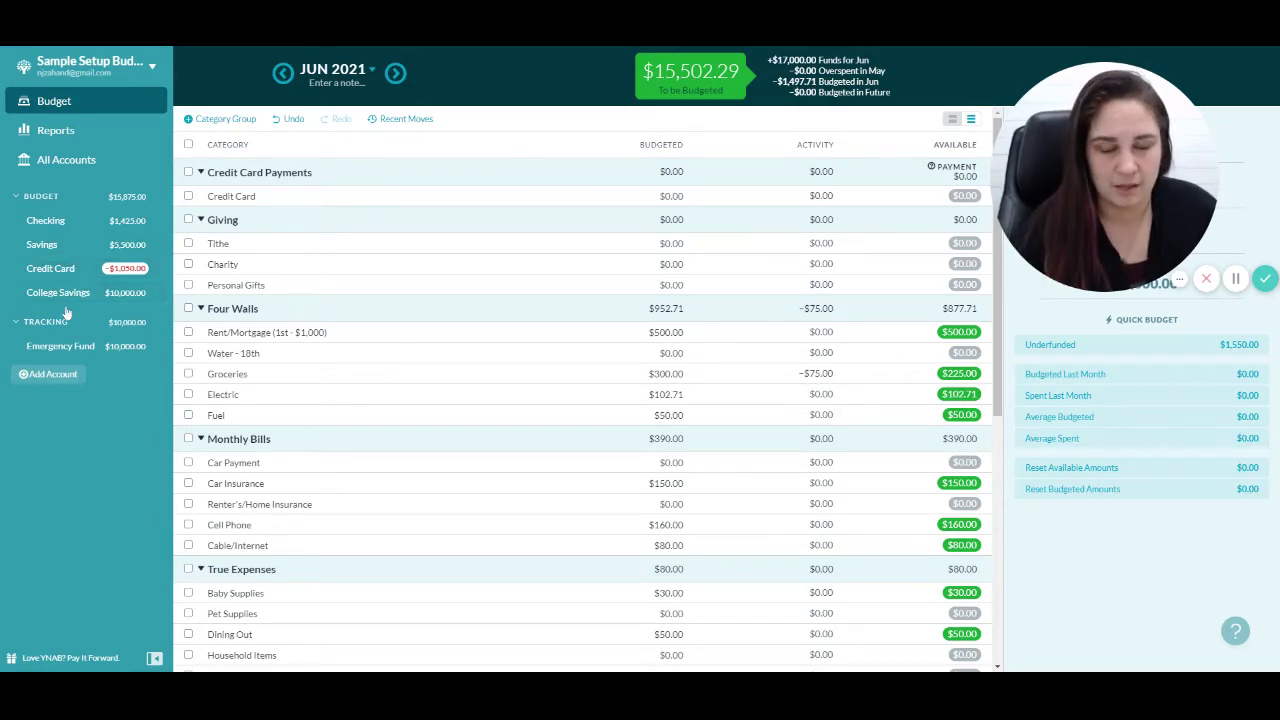
Open the Savings account and check what closing it requires, without transferring its funds.
{"action": "left_click", "coordinate": [68, 252]}
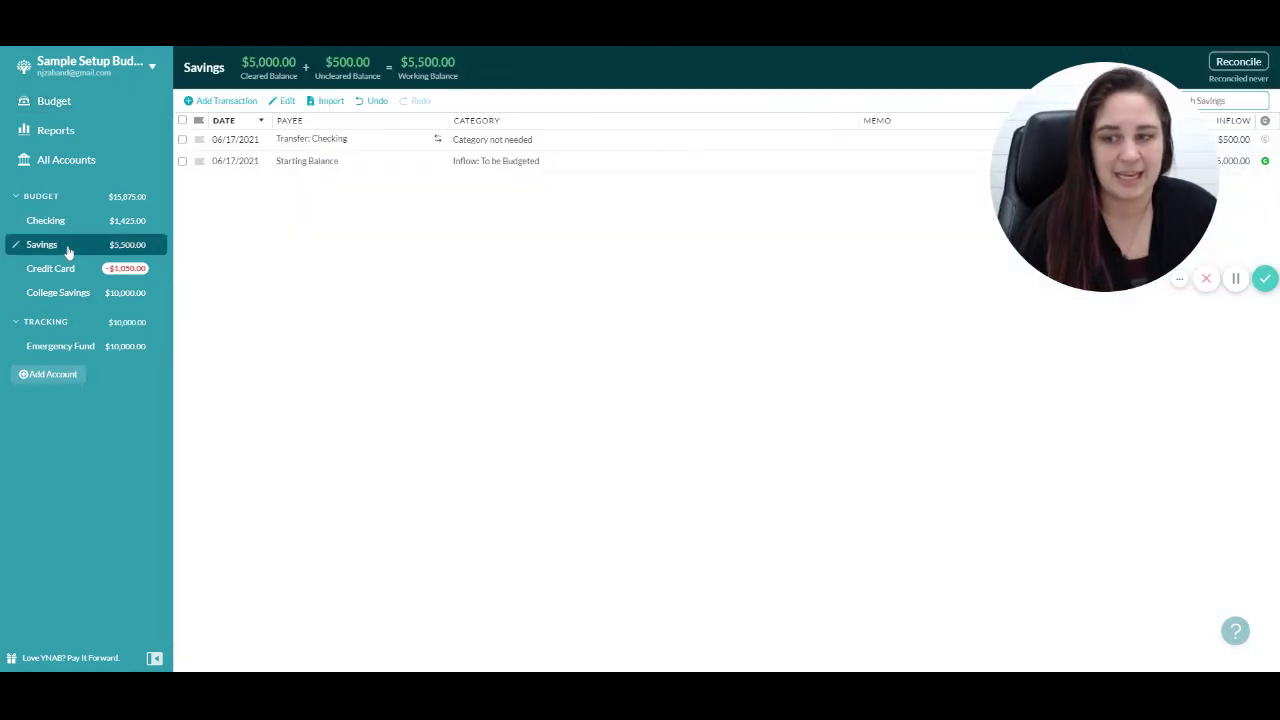
{"action": "left_click", "coordinate": [14, 247]}
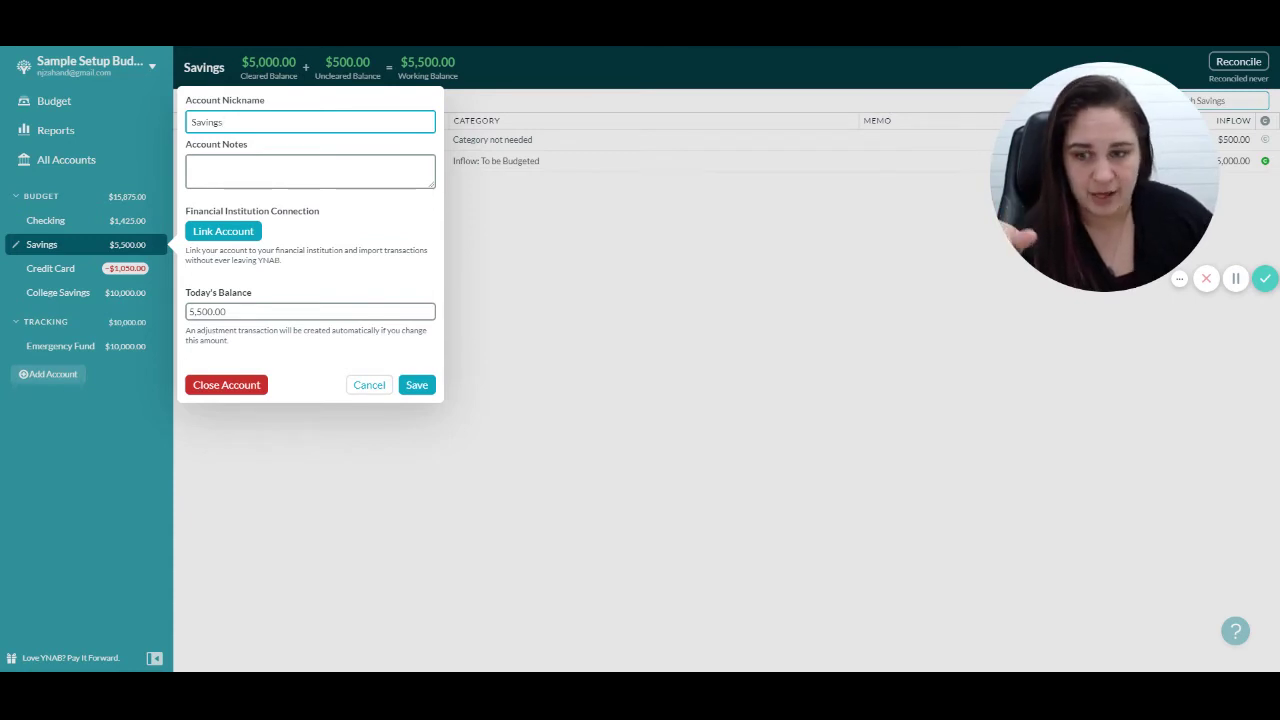
{"action": "left_click", "coordinate": [261, 391]}
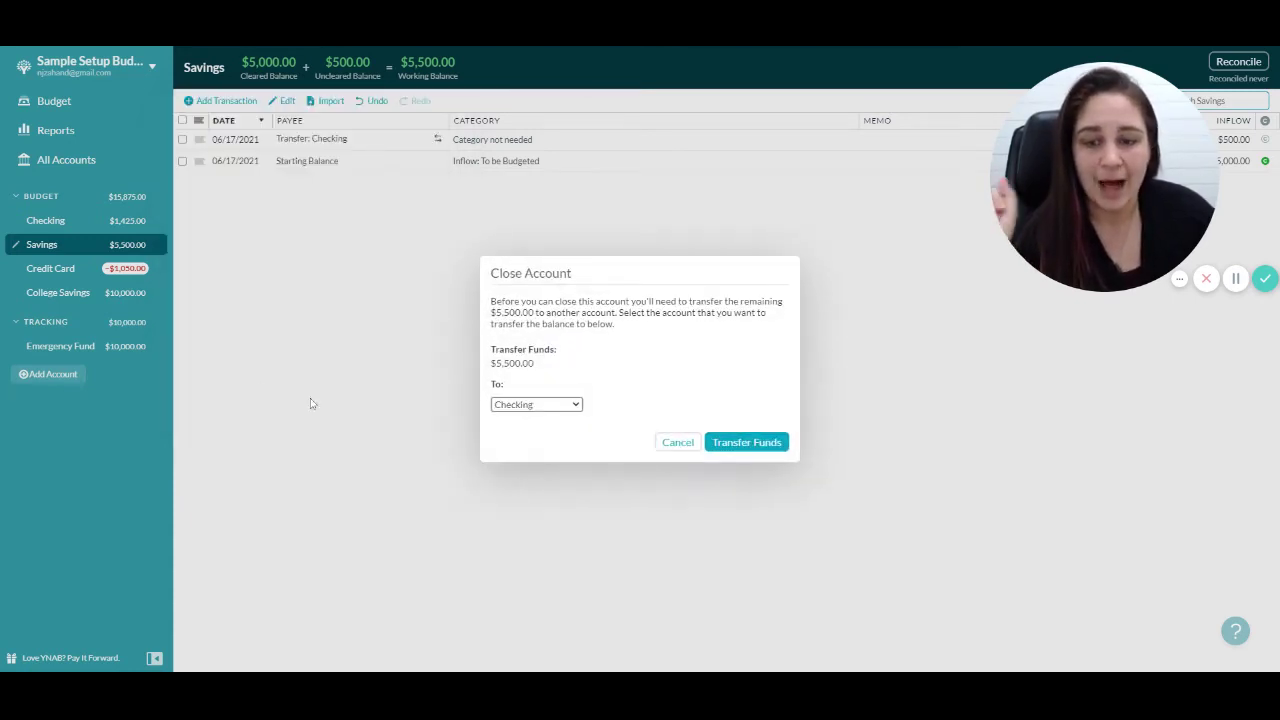
{"action": "left_click", "coordinate": [677, 443]}
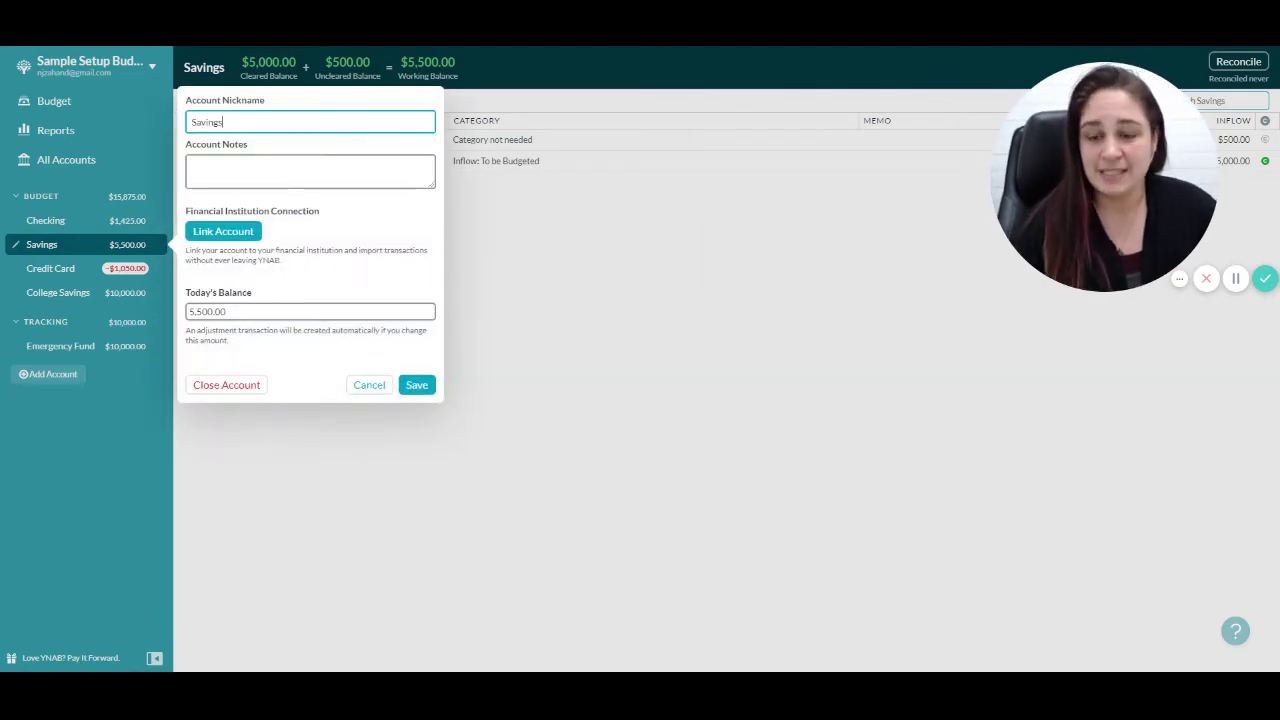
{"action": "left_click", "coordinate": [369, 385]}
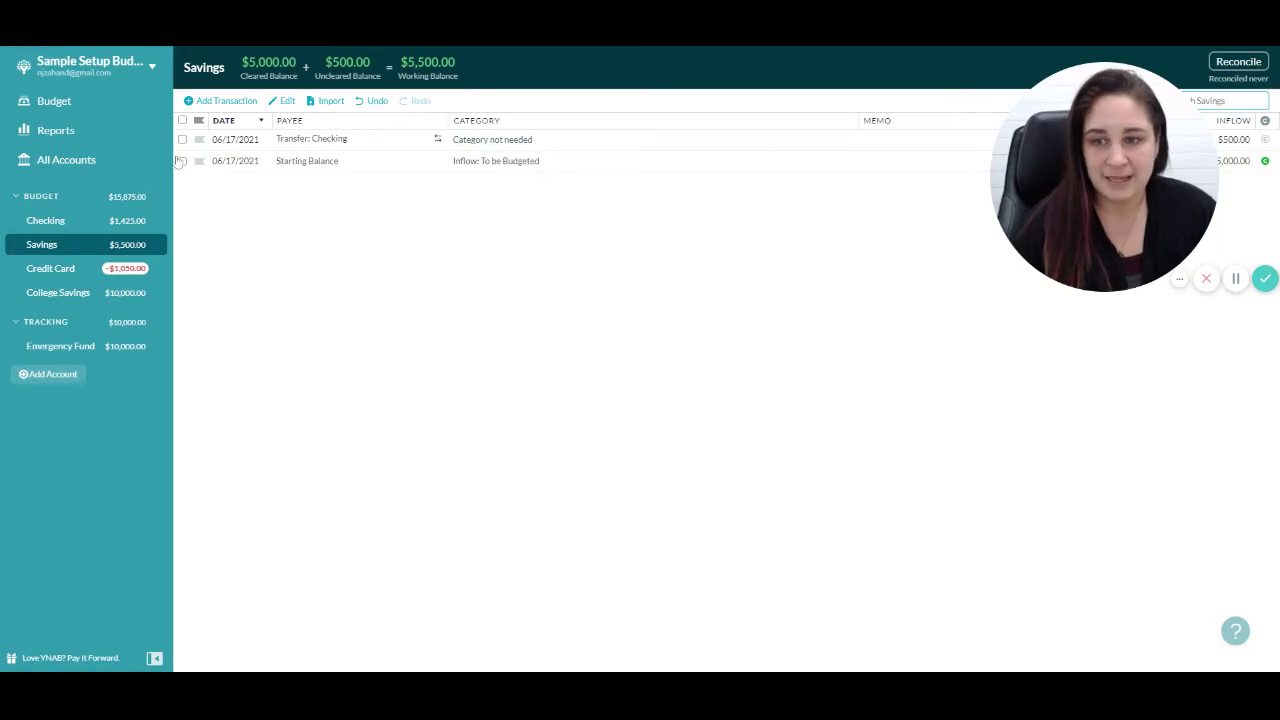
Delete all transactions in the Savings account and delete the emptied account itself.
{"action": "left_click", "coordinate": [182, 120]}
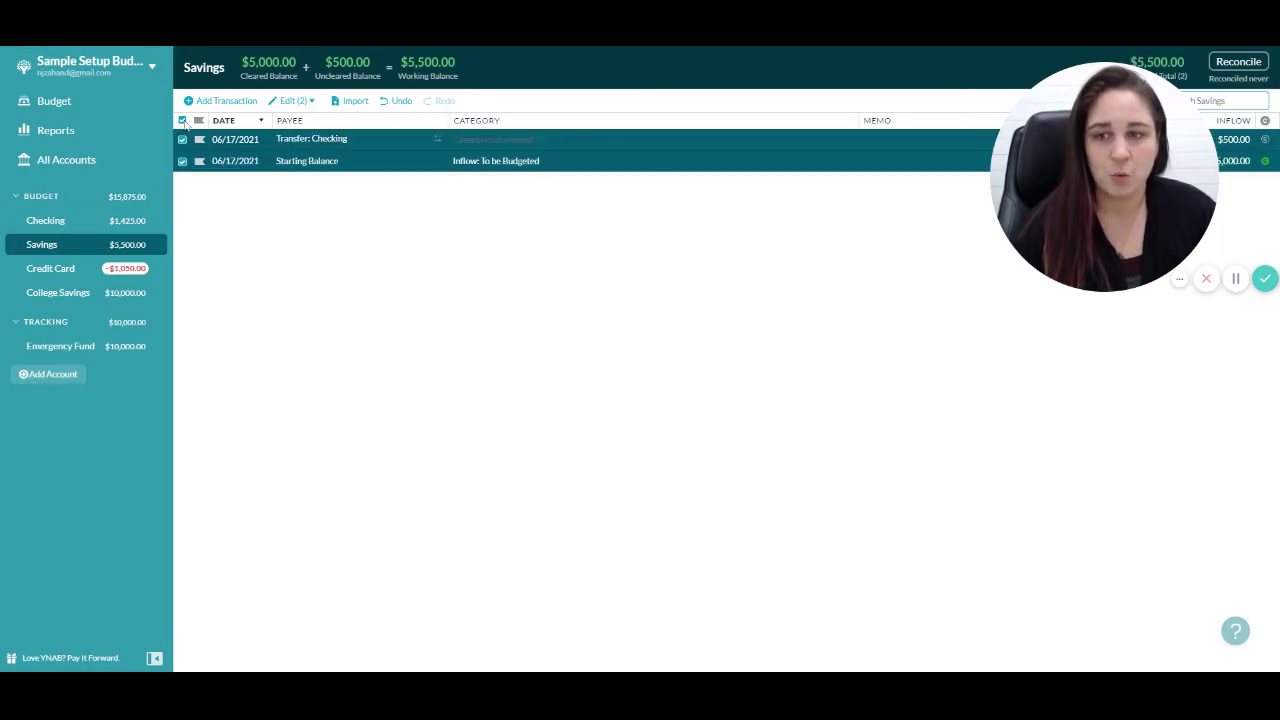
{"action": "left_click", "coordinate": [295, 102]}
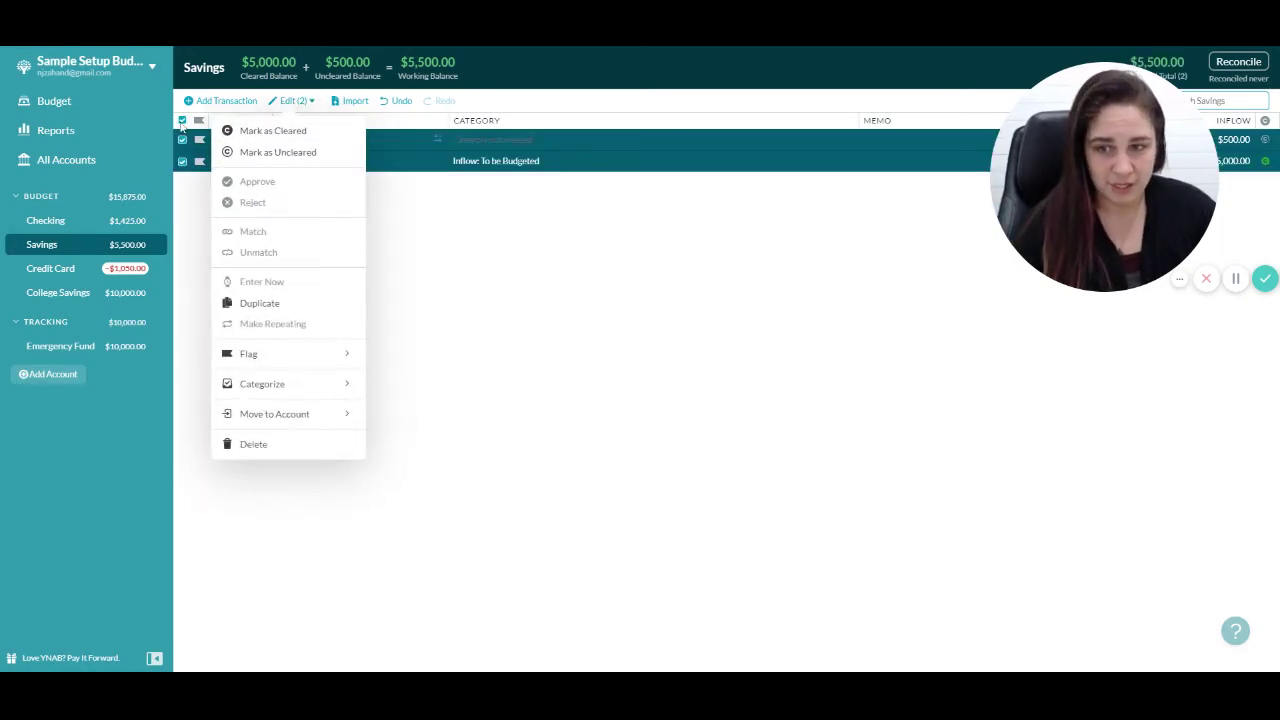
{"action": "left_click", "coordinate": [309, 445]}
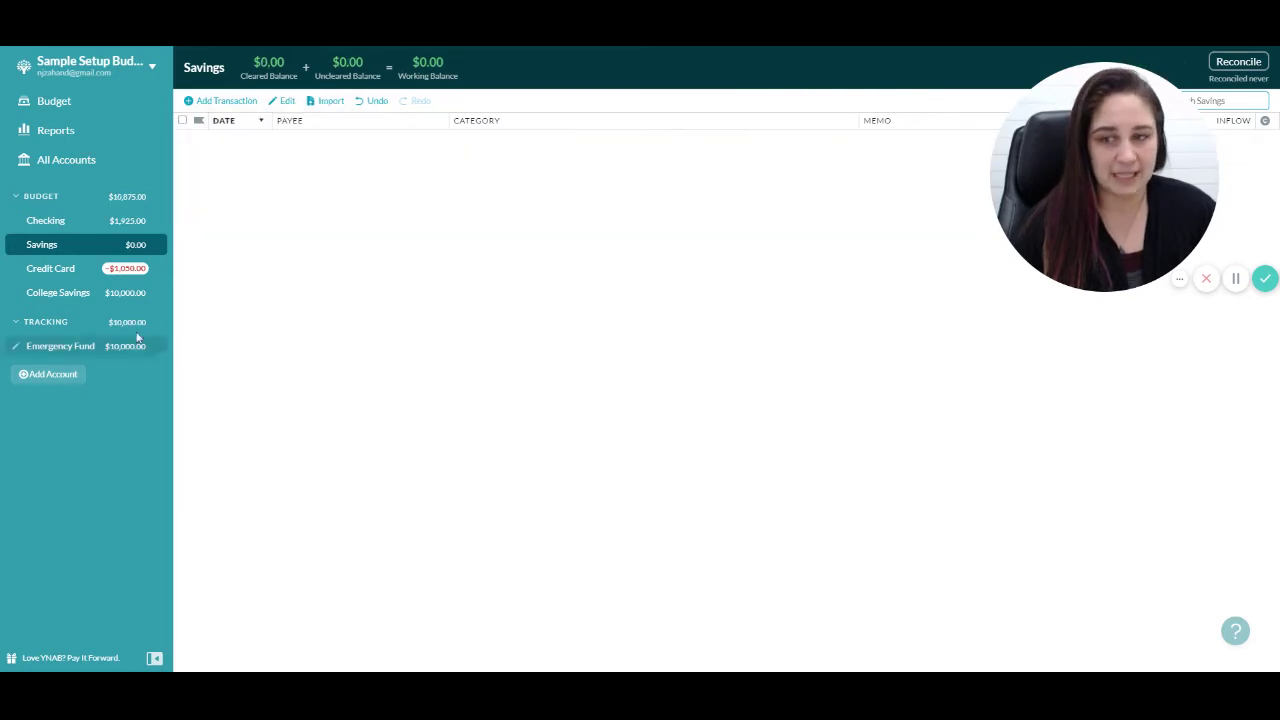
{"action": "left_click", "coordinate": [15, 247]}
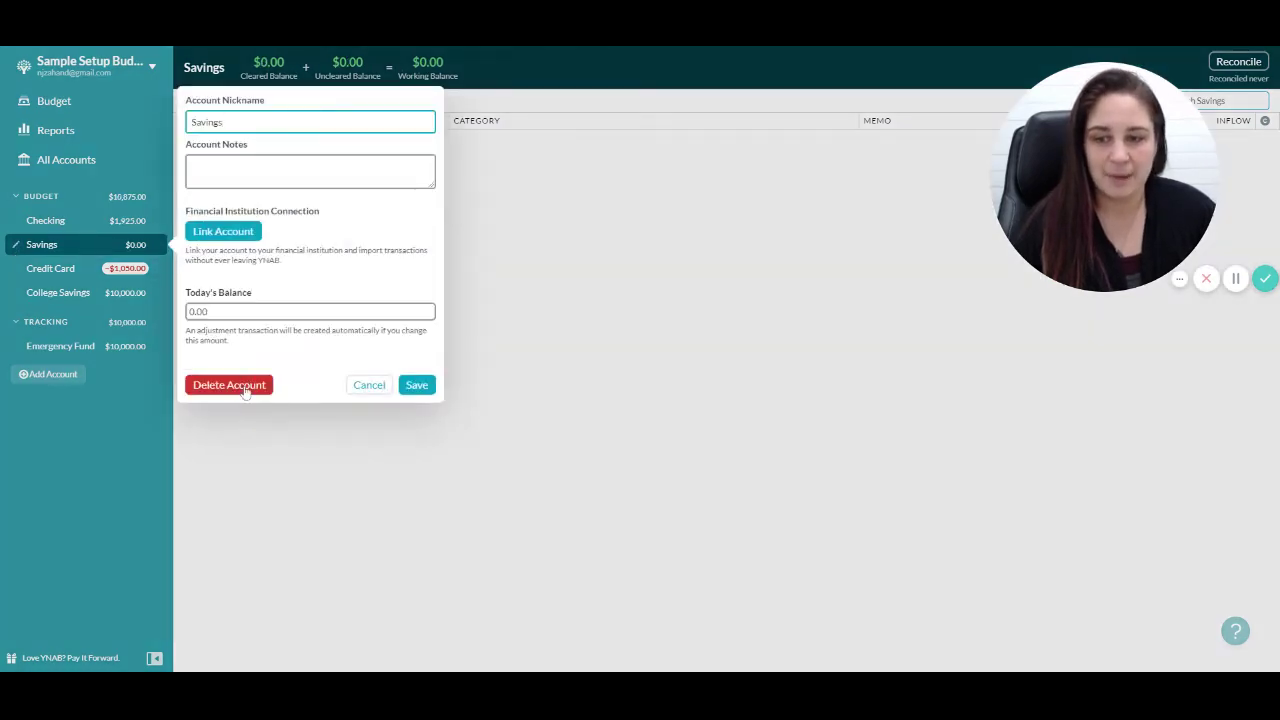
{"action": "left_click", "coordinate": [247, 385]}
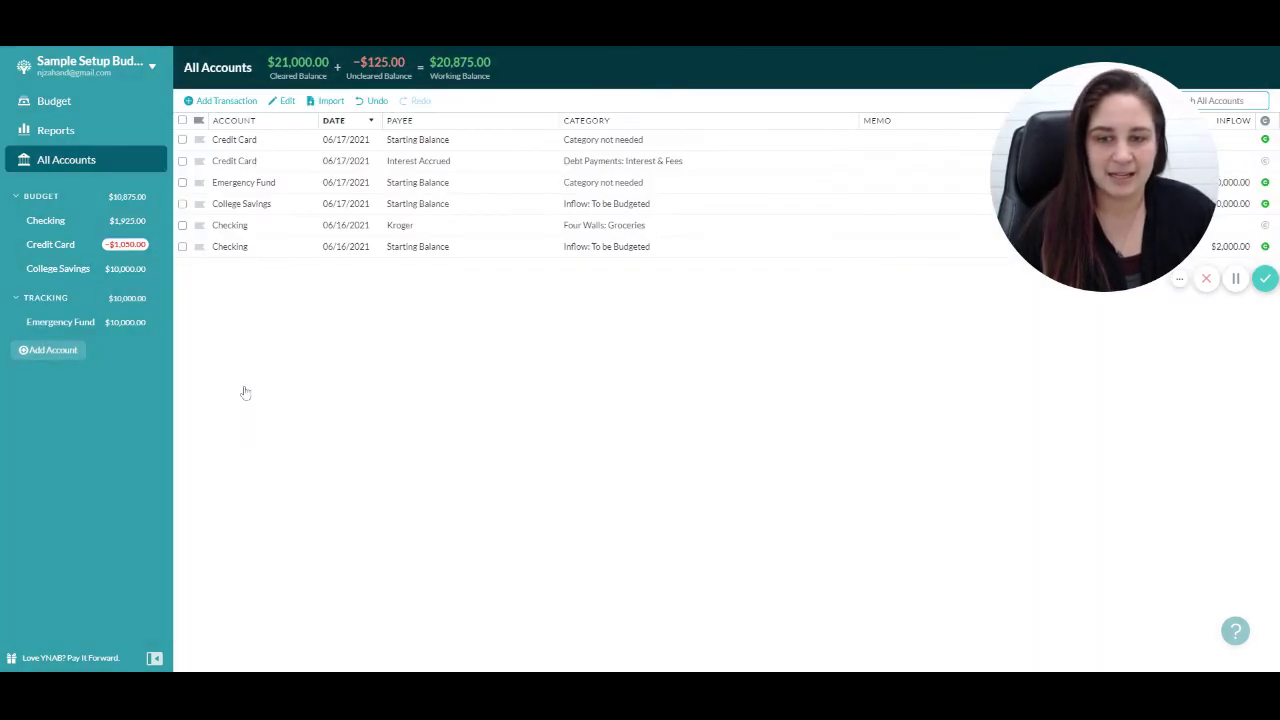
Begin adding an account and view the account types offered for an unlinked one, returning to the linked or unlinked choice.
{"action": "left_click", "coordinate": [70, 356]}
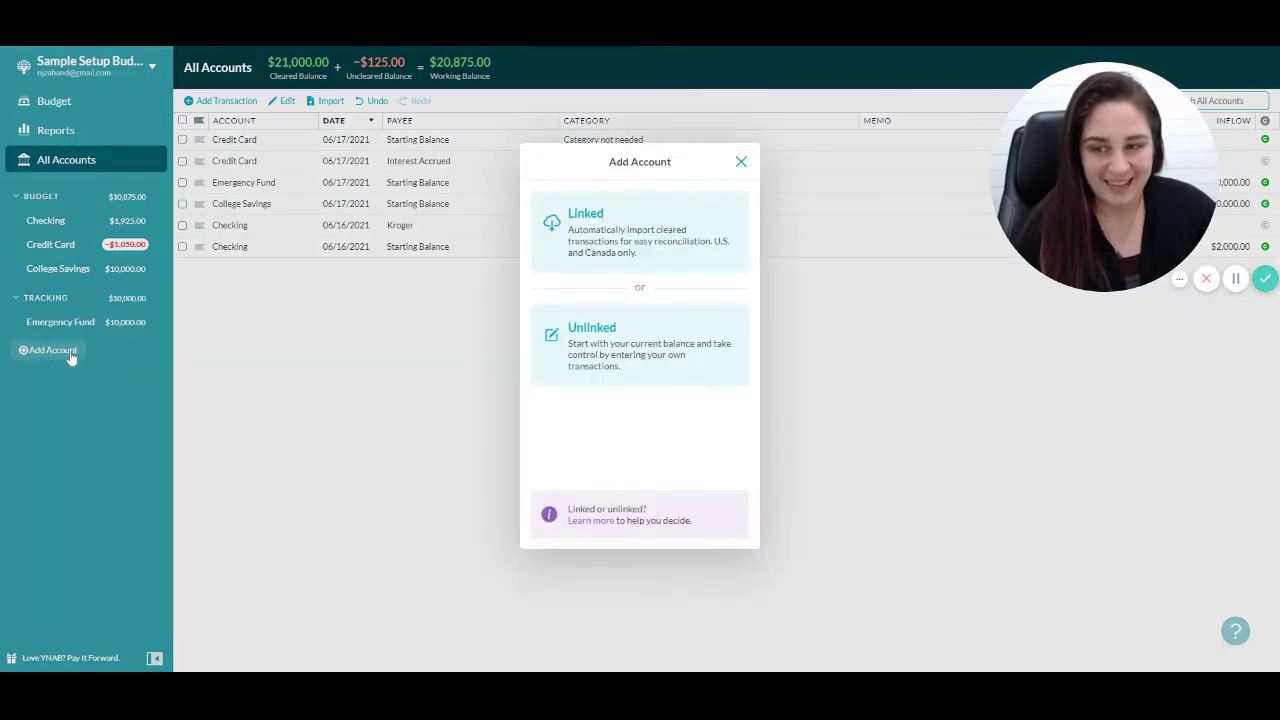
{"action": "left_click", "coordinate": [634, 352]}
{"action": "left_click", "coordinate": [583, 258]}
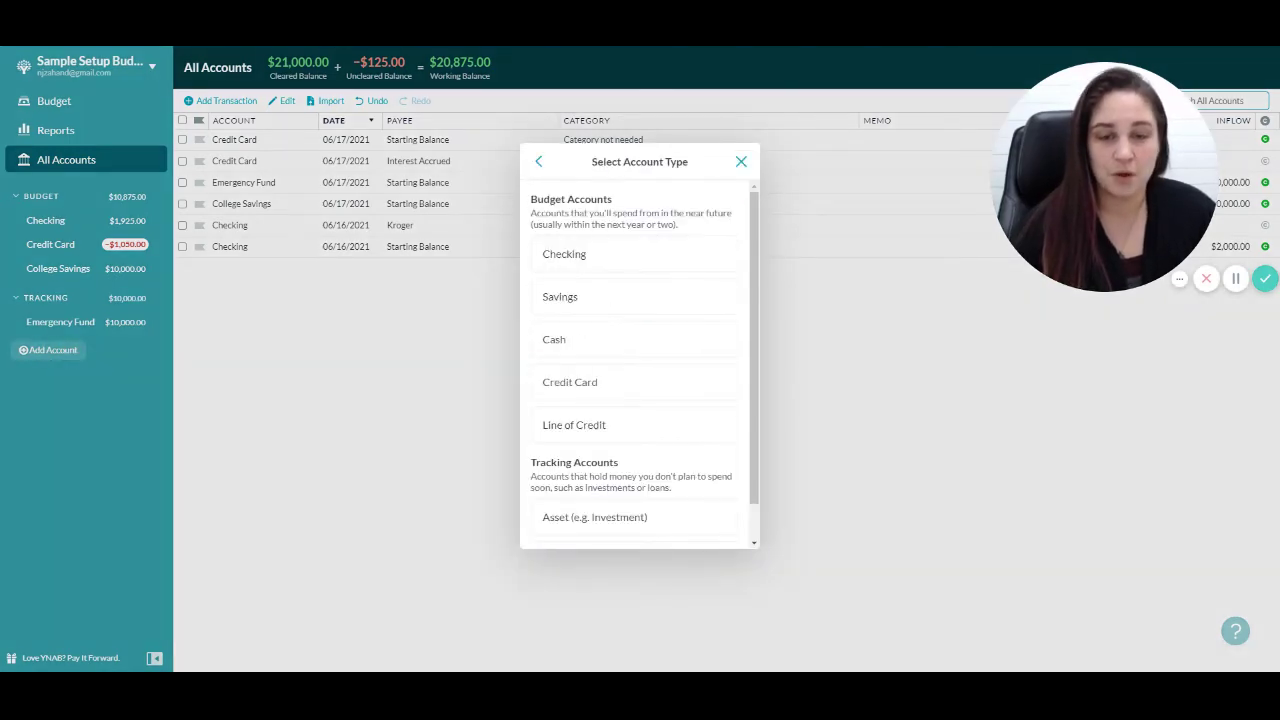
{"action": "left_click", "coordinate": [538, 161]}
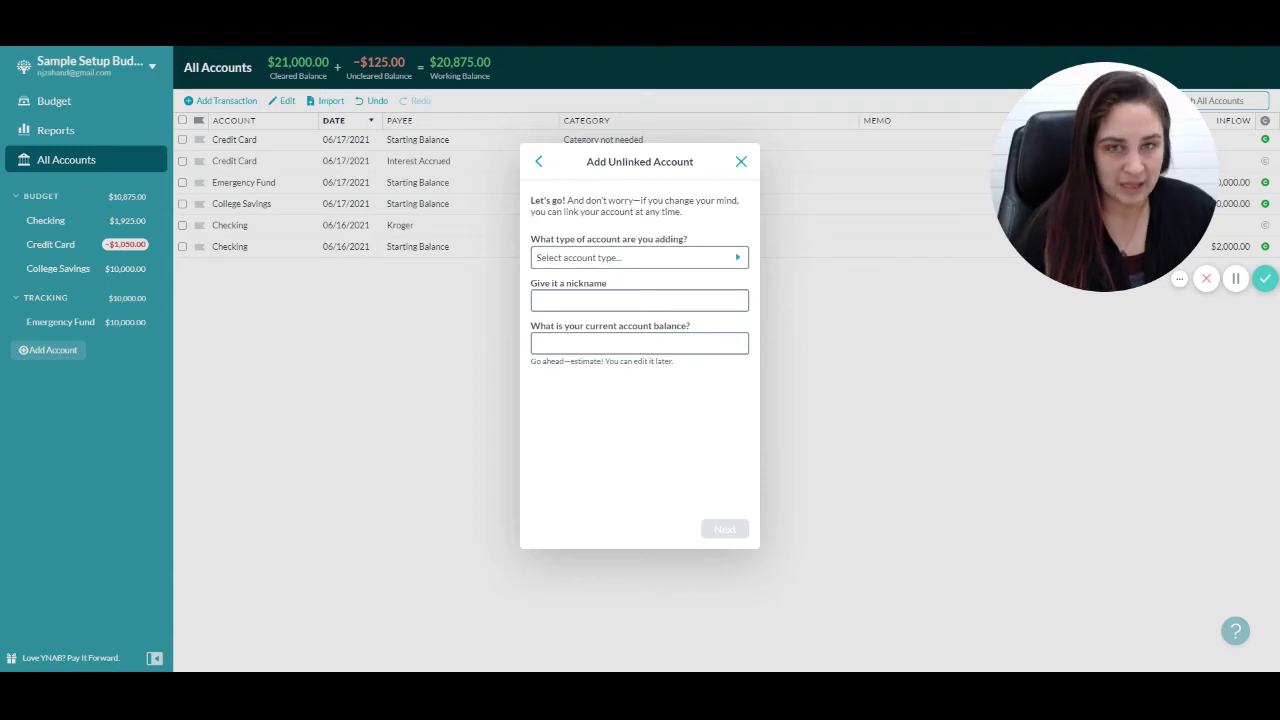
{"action": "left_click", "coordinate": [538, 161]}
Add a linked account from the existing PayPal connection, with the account type Asset (e.g. Investment).
{"action": "left_click", "coordinate": [600, 255]}
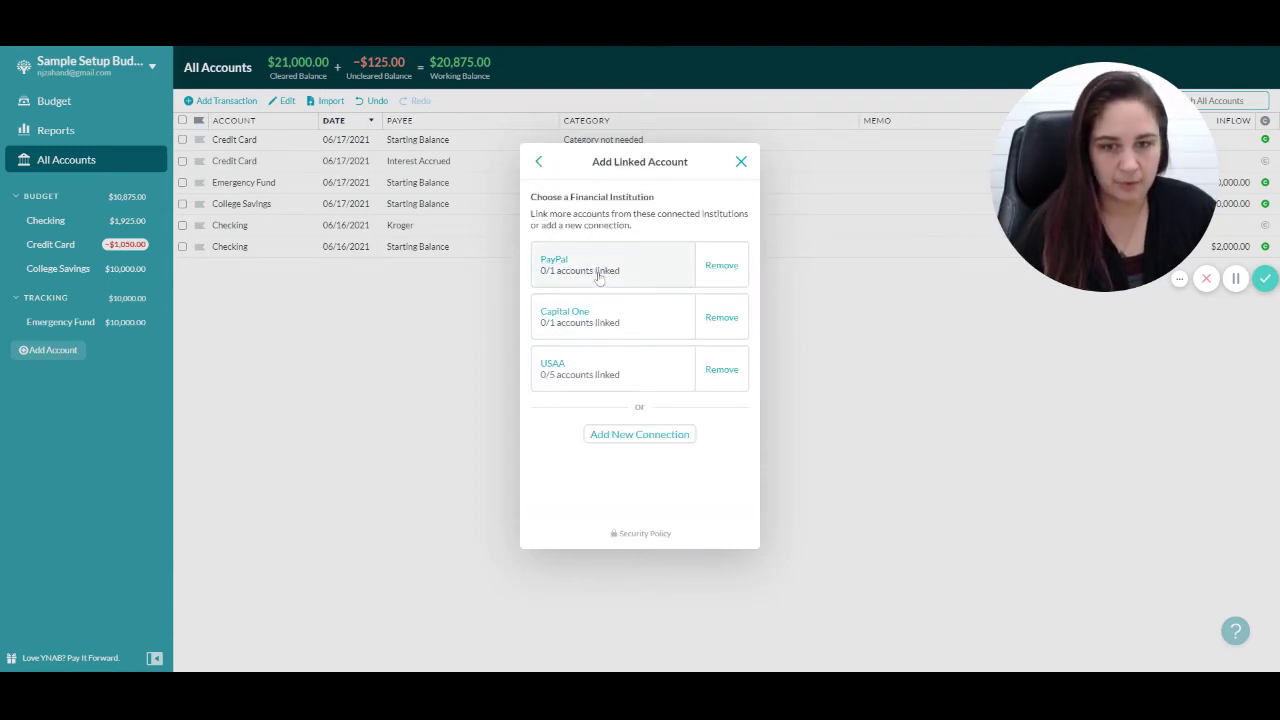
{"action": "left_click", "coordinate": [600, 277]}
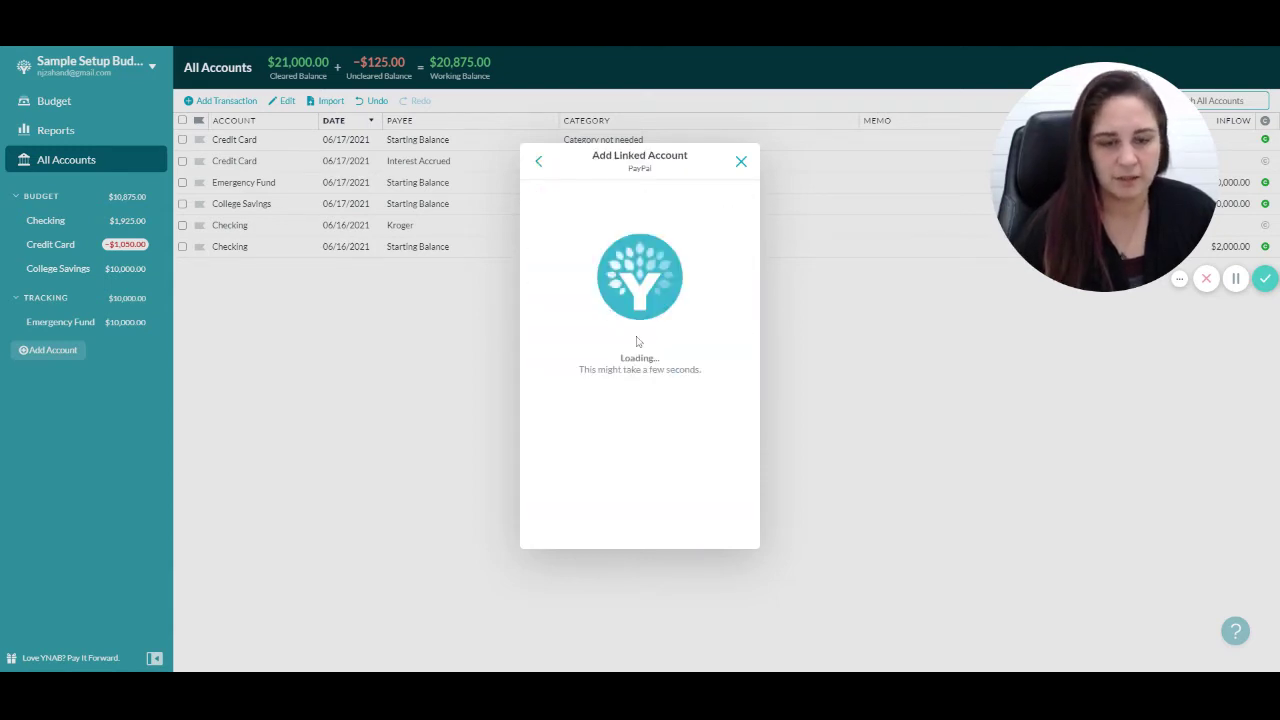
{"action": "left_click", "coordinate": [573, 245]}
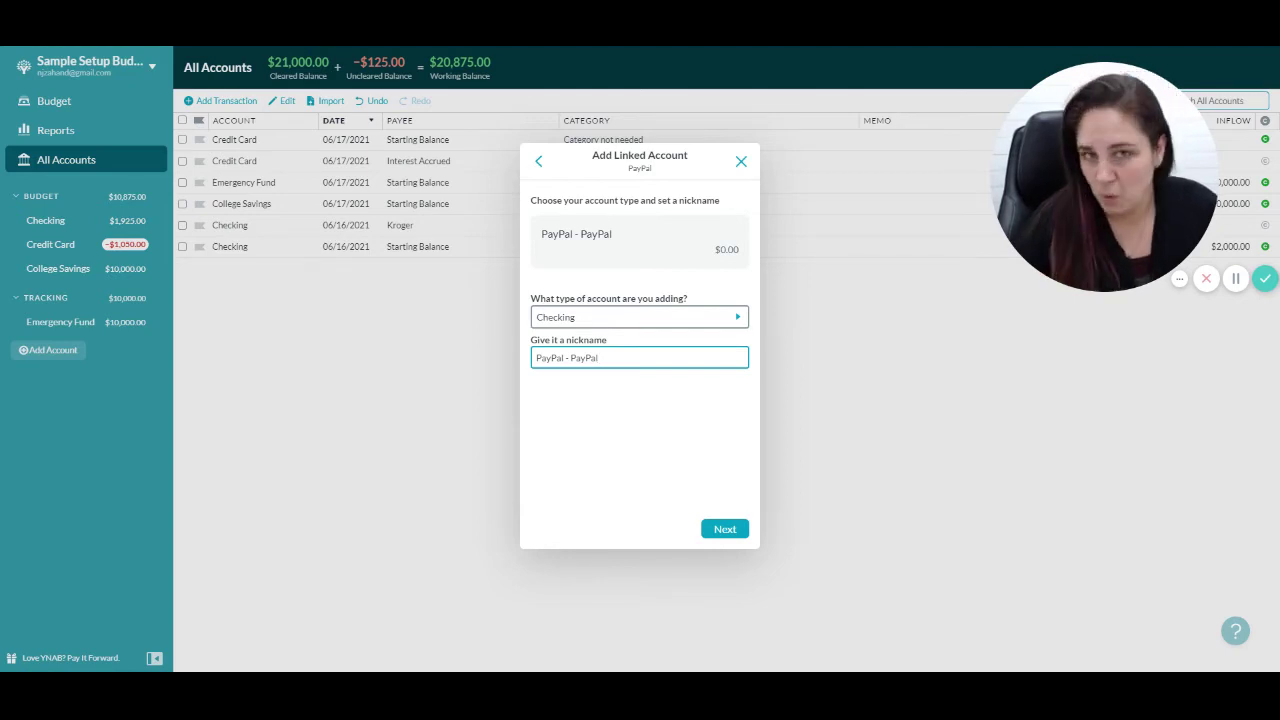
{"action": "left_click", "coordinate": [609, 317]}
{"action": "scroll", "coordinate": [609, 430], "scroll_direction": "down", "scroll_amount": 1}
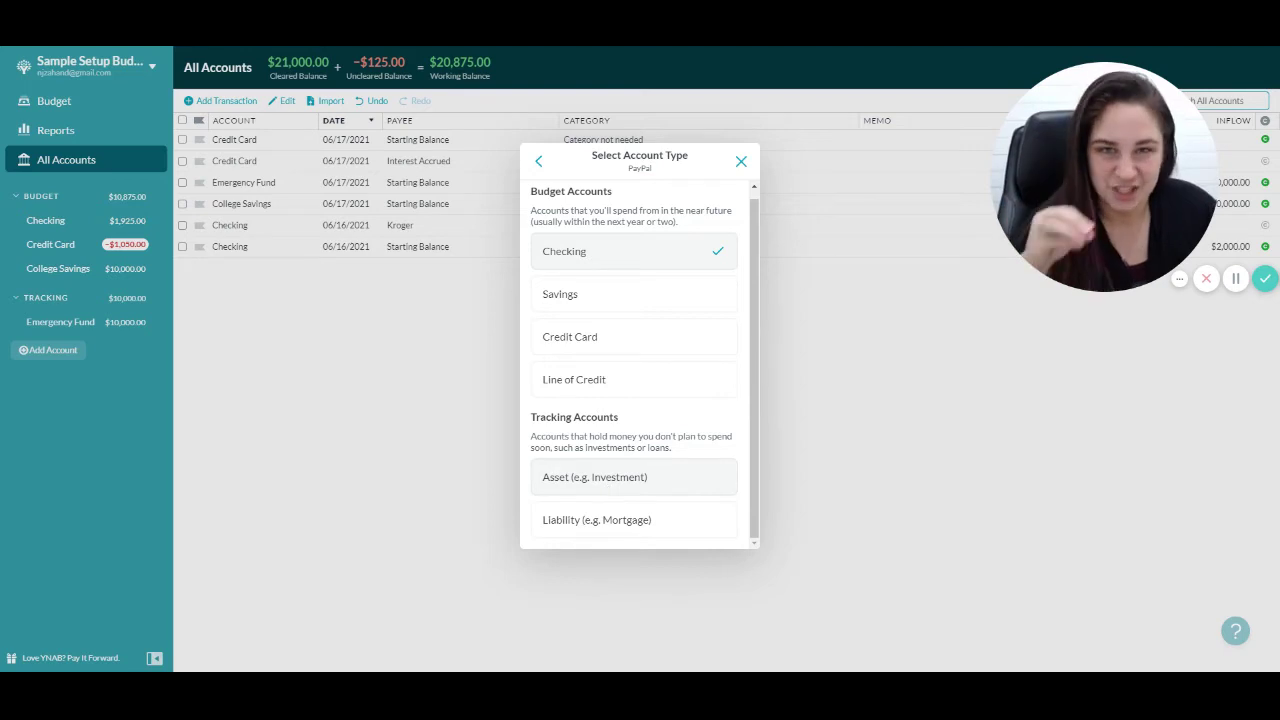
{"action": "left_click", "coordinate": [606, 485]}
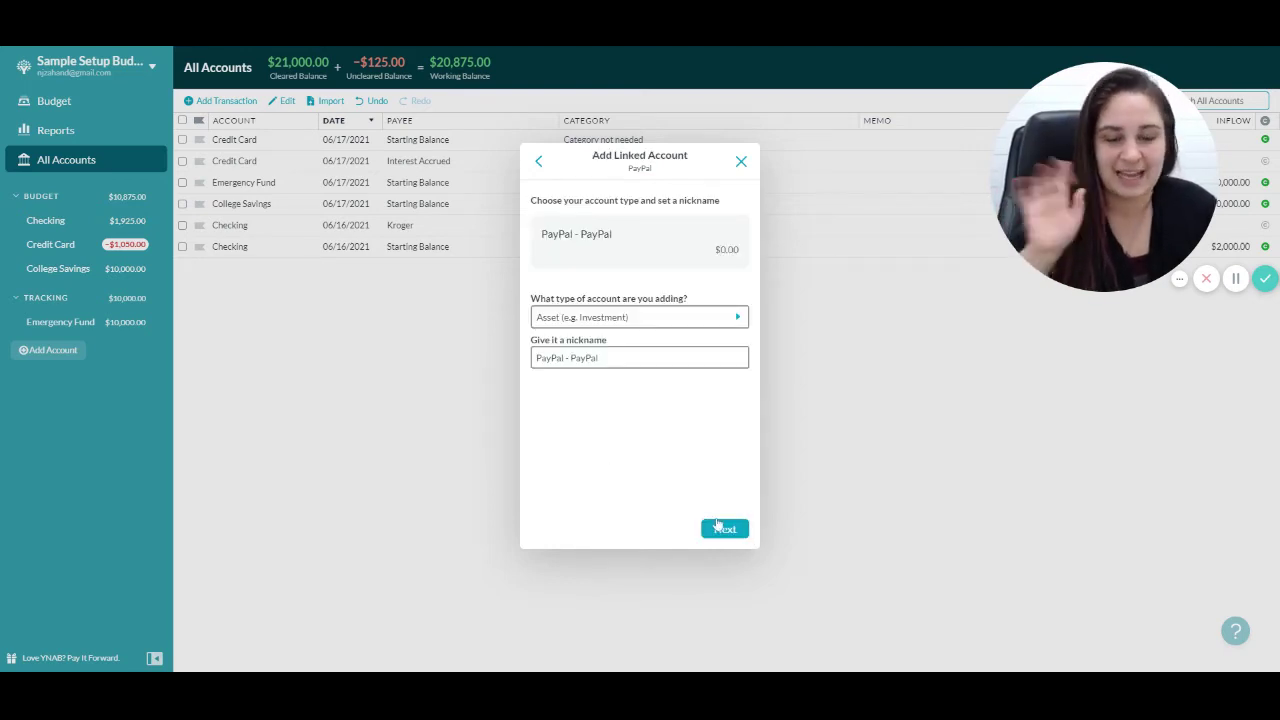
{"action": "left_click", "coordinate": [720, 528]}
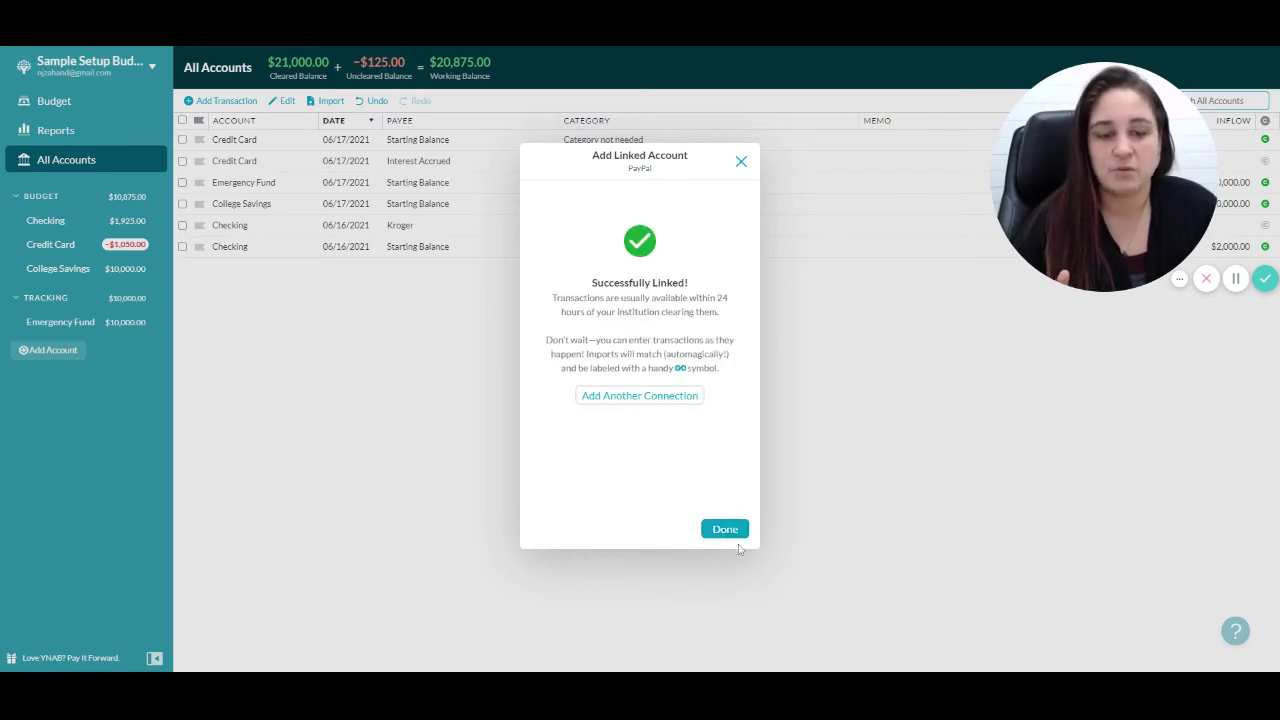
{"action": "left_click", "coordinate": [715, 528]}
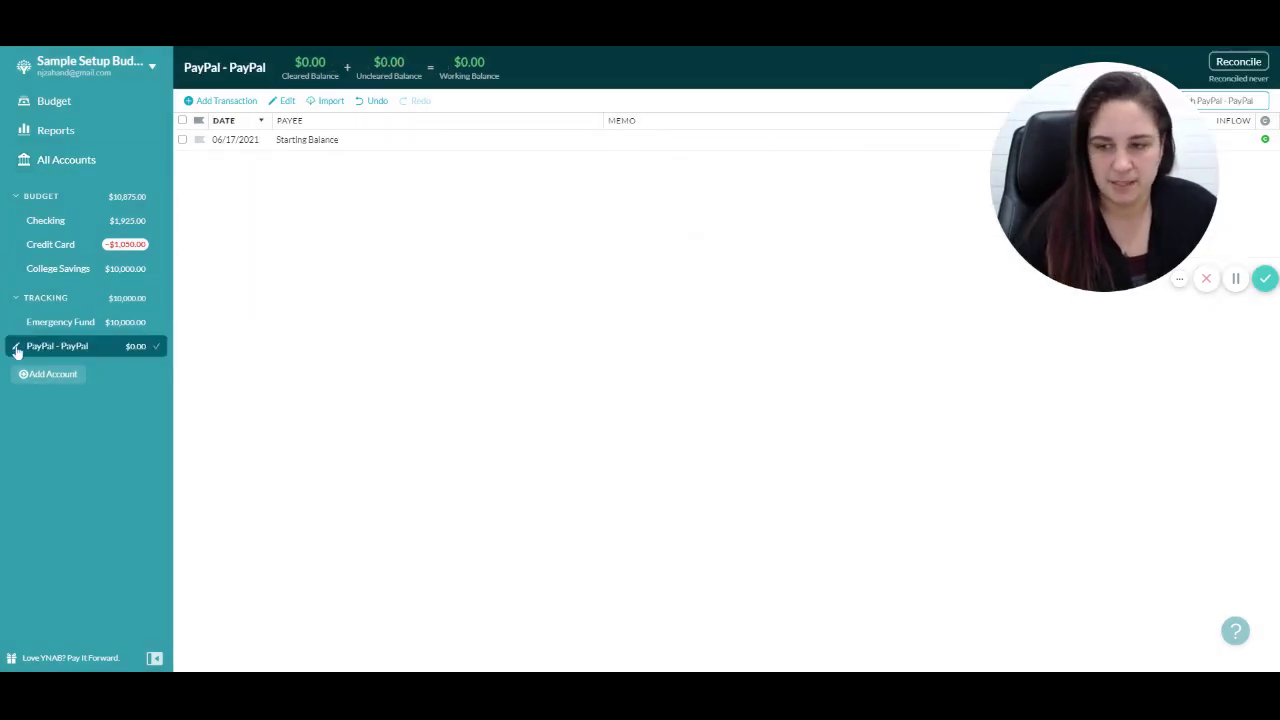
Rename the linked PayPal tracking account to Savings.
{"action": "left_click", "coordinate": [16, 348]}
{"action": "triple_click", "coordinate": [240, 229]}
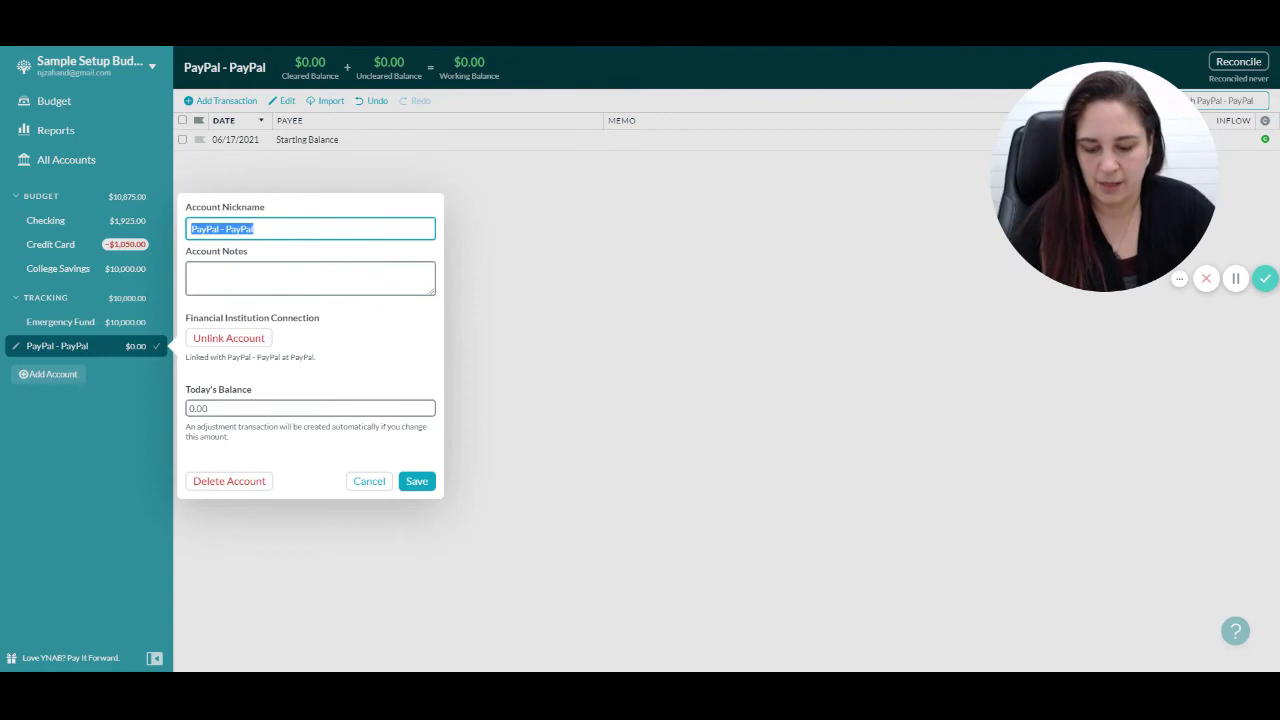
{"action": "type", "text": "Savings"}
{"action": "left_click", "coordinate": [420, 482]}
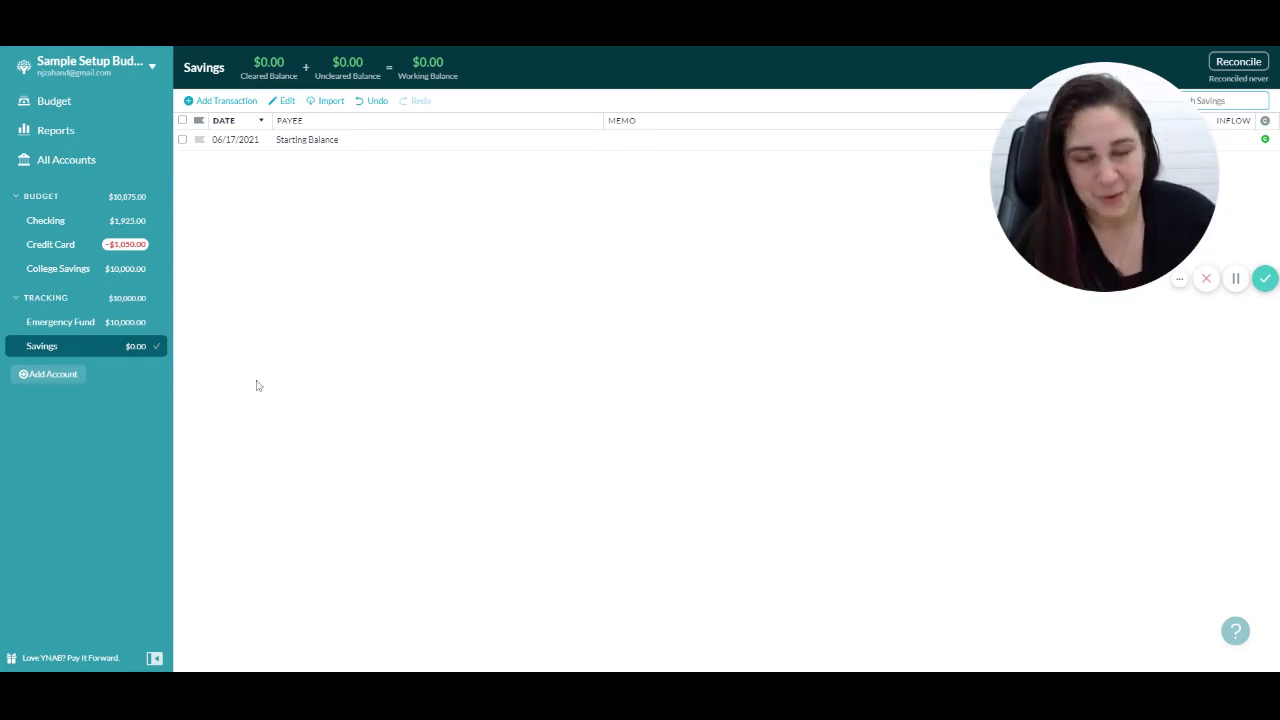
Delete all transactions in the Credit Card account and delete the emptied account itself.
{"action": "left_click", "coordinate": [16, 252]}
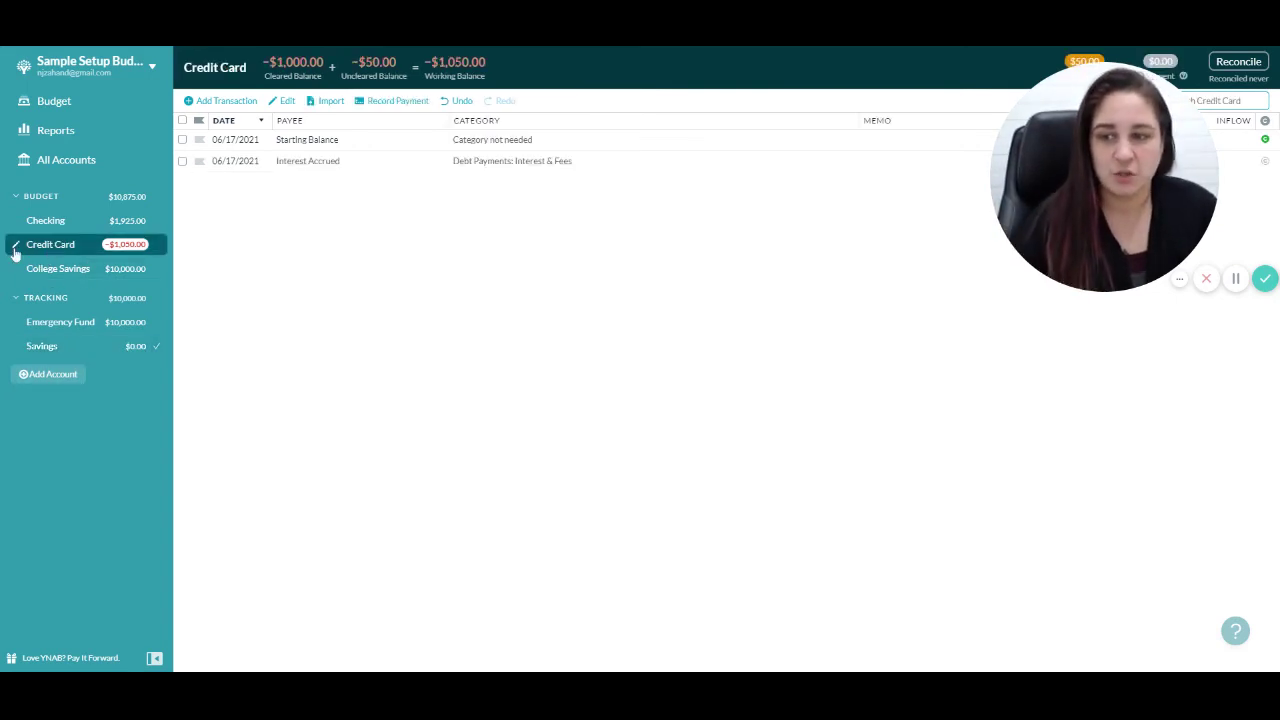
{"action": "left_click_drag", "start_coordinate": [1063, 163], "coordinate": [982, 336]}
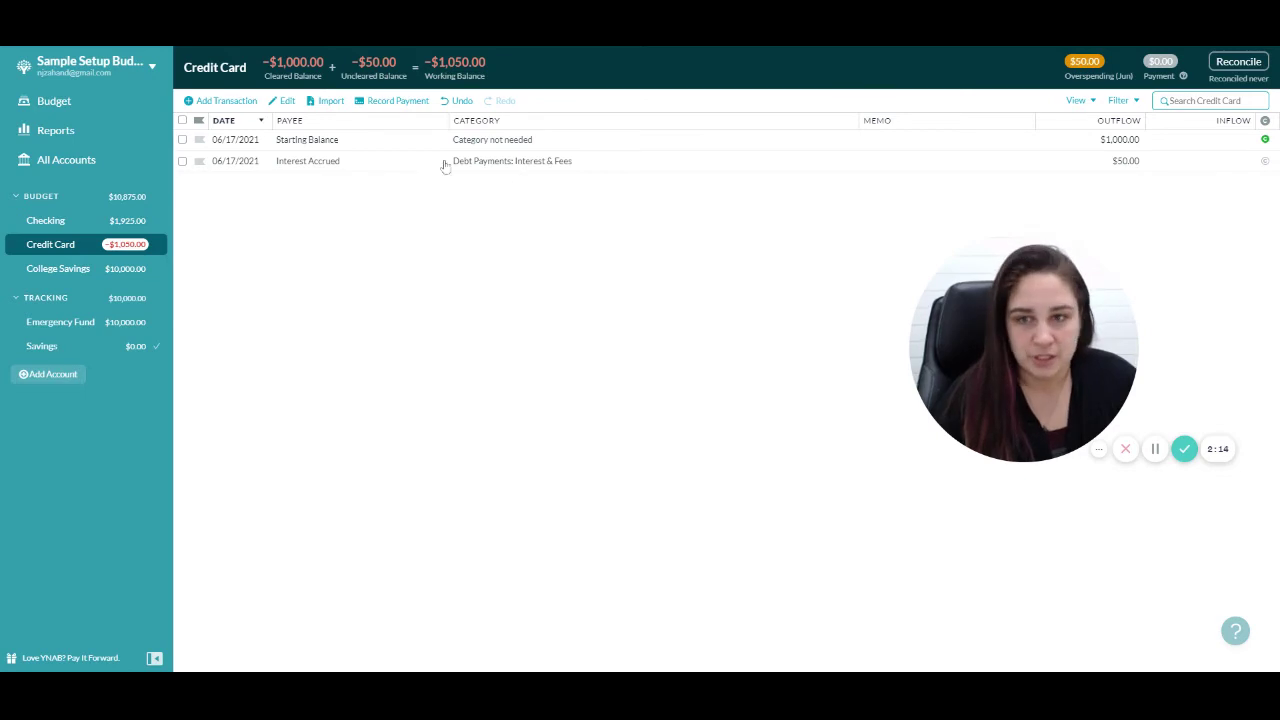
{"action": "left_click", "coordinate": [183, 120]}
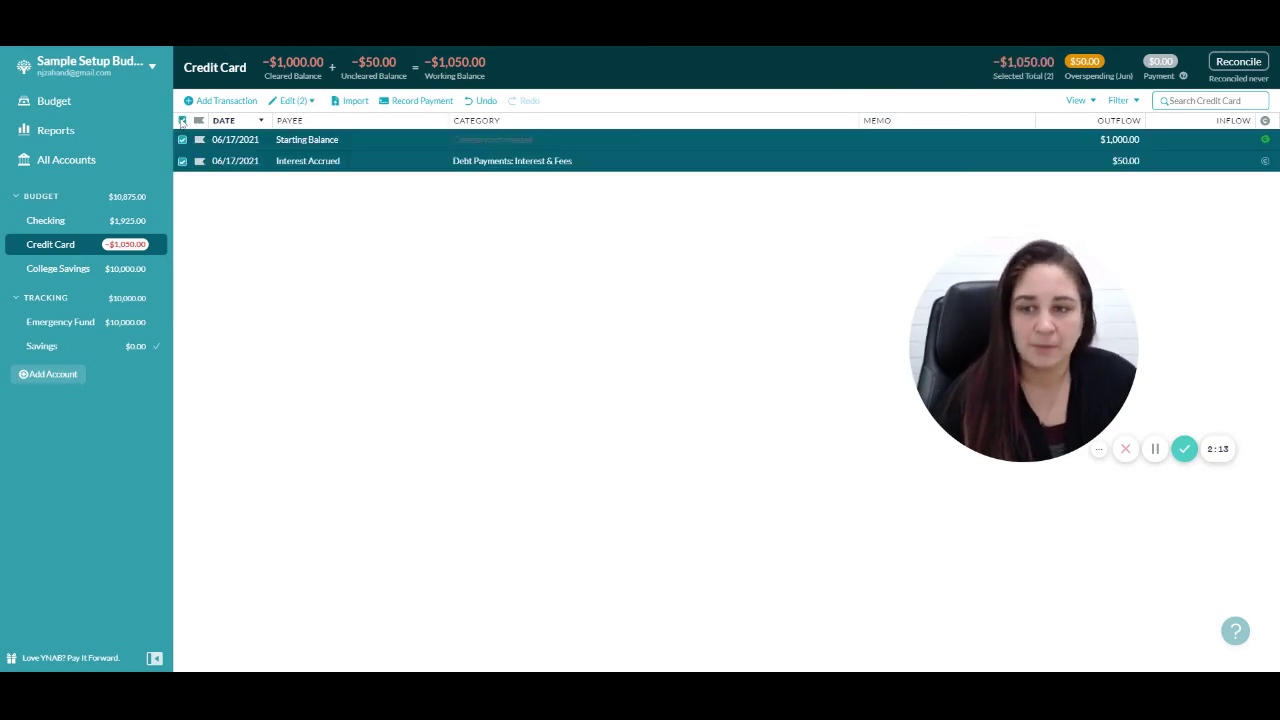
{"action": "left_click", "coordinate": [290, 101]}
{"action": "left_click", "coordinate": [302, 446]}
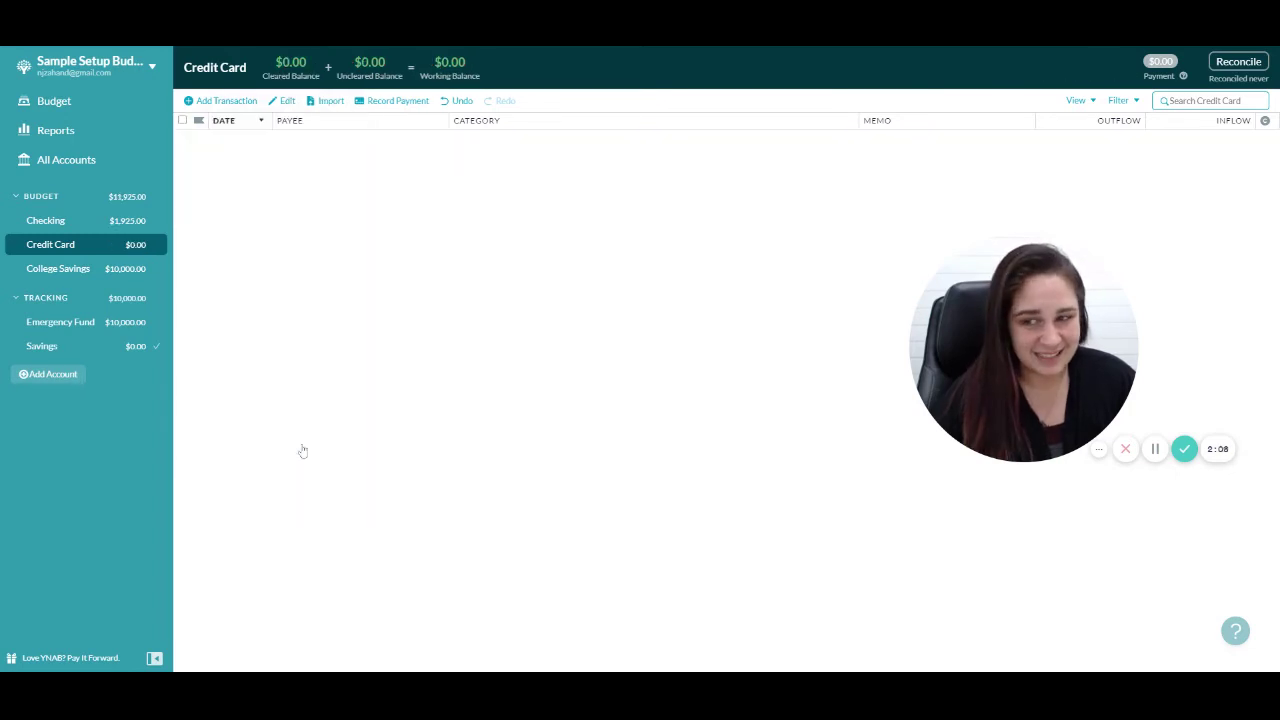
{"action": "left_click", "coordinate": [15, 244]}
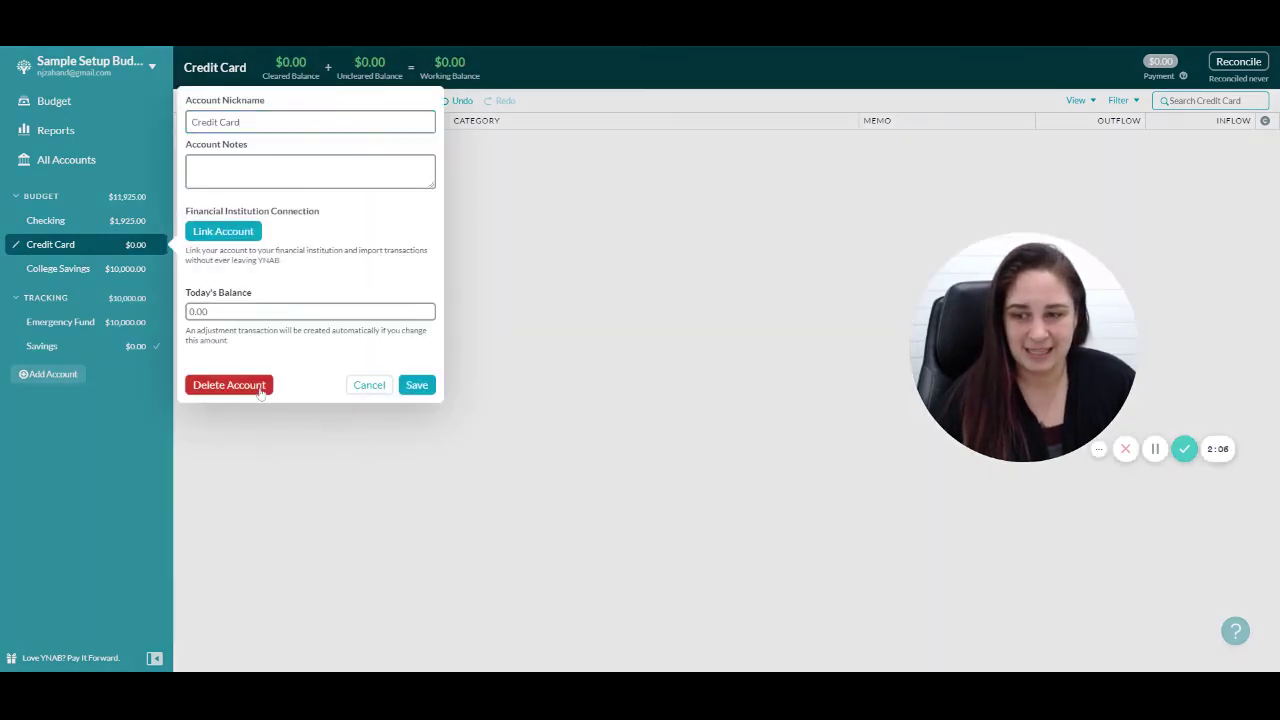
{"action": "left_click", "coordinate": [258, 387]}
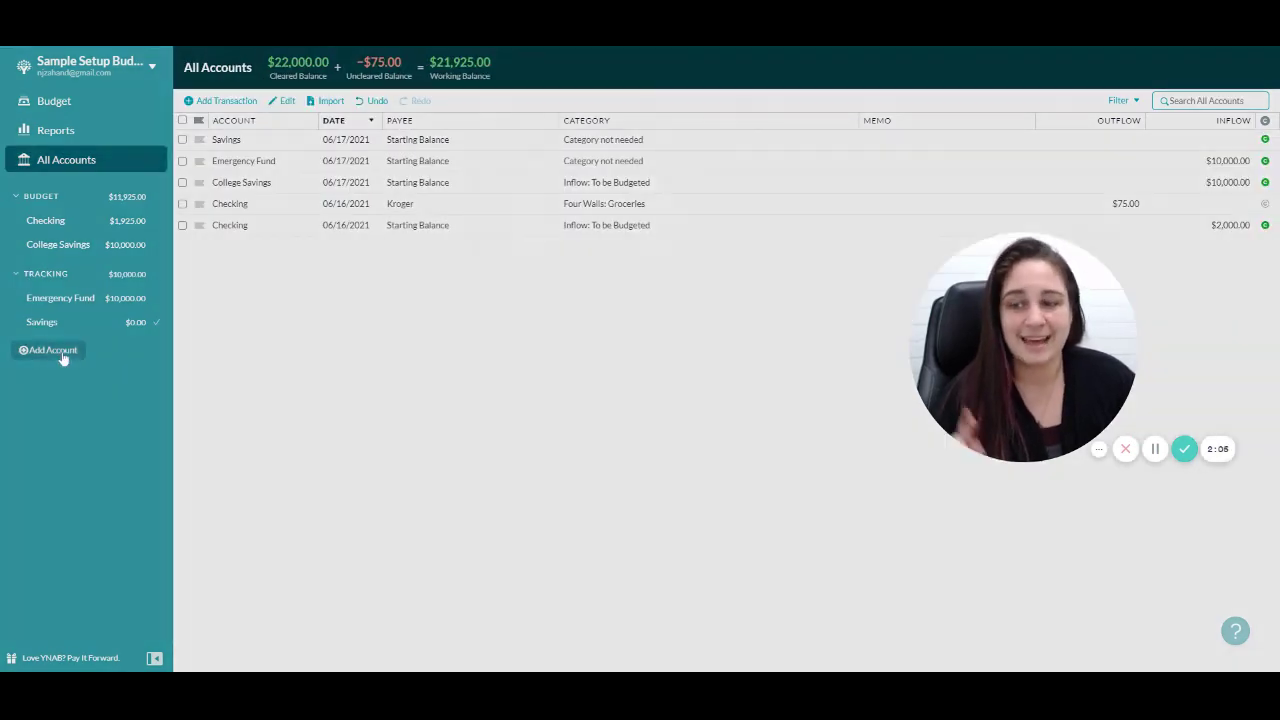
Add an unlinked Liability (e.g. Mortgage) tracking account nicknamed Credit Card with a current balance of 1050.
{"action": "left_click", "coordinate": [50, 350]}
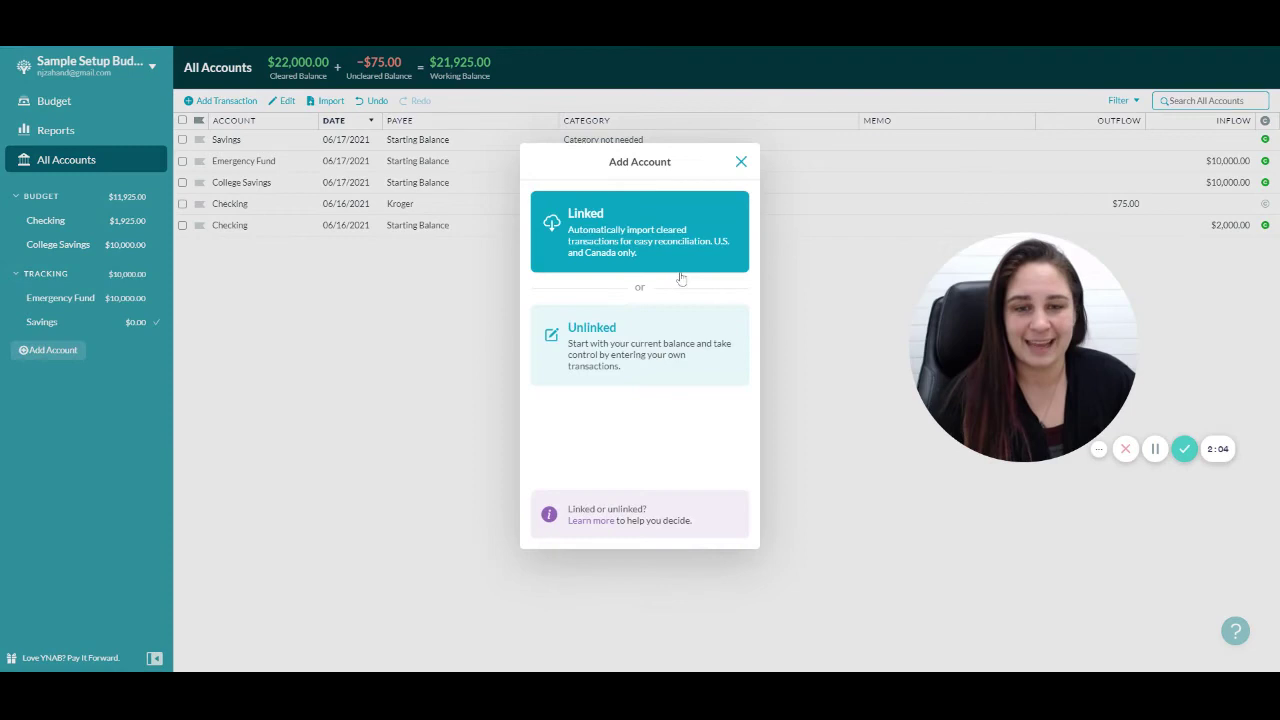
{"action": "left_click", "coordinate": [650, 345]}
{"action": "left_click", "coordinate": [628, 262]}
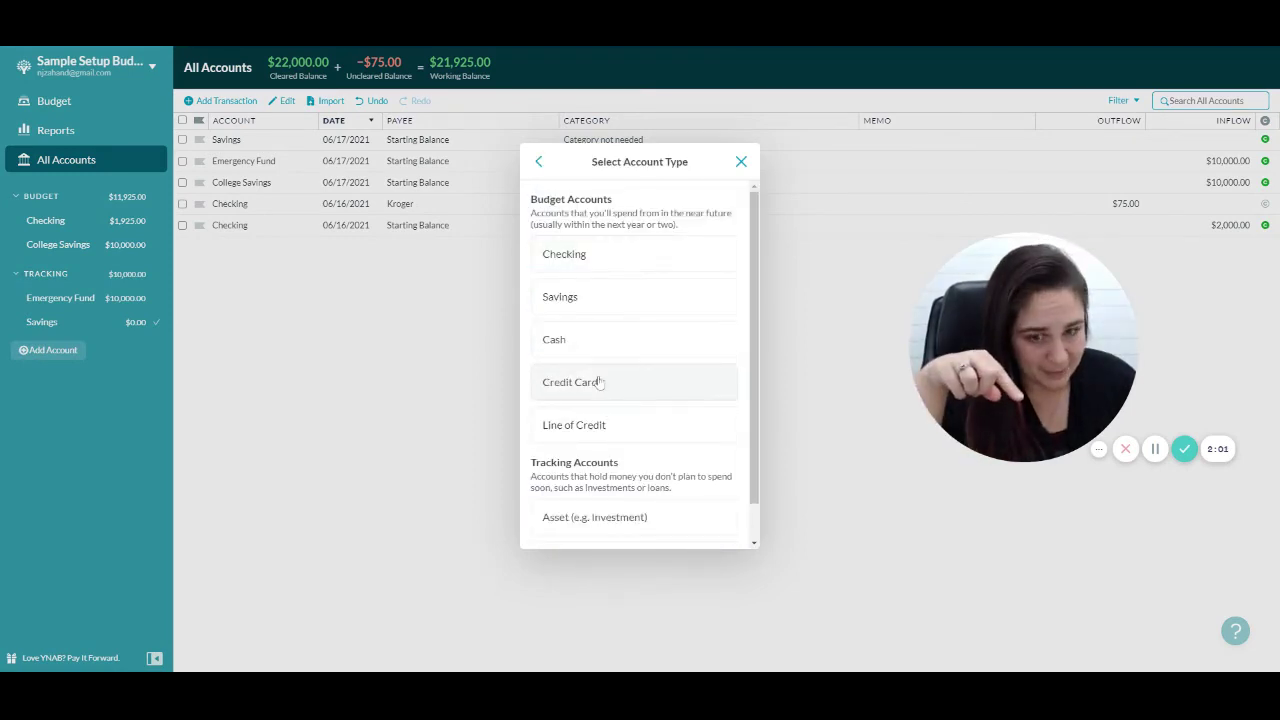
{"action": "scroll", "coordinate": [598, 382], "scroll_direction": "down", "scroll_amount": 1}
{"action": "left_click", "coordinate": [570, 528]}
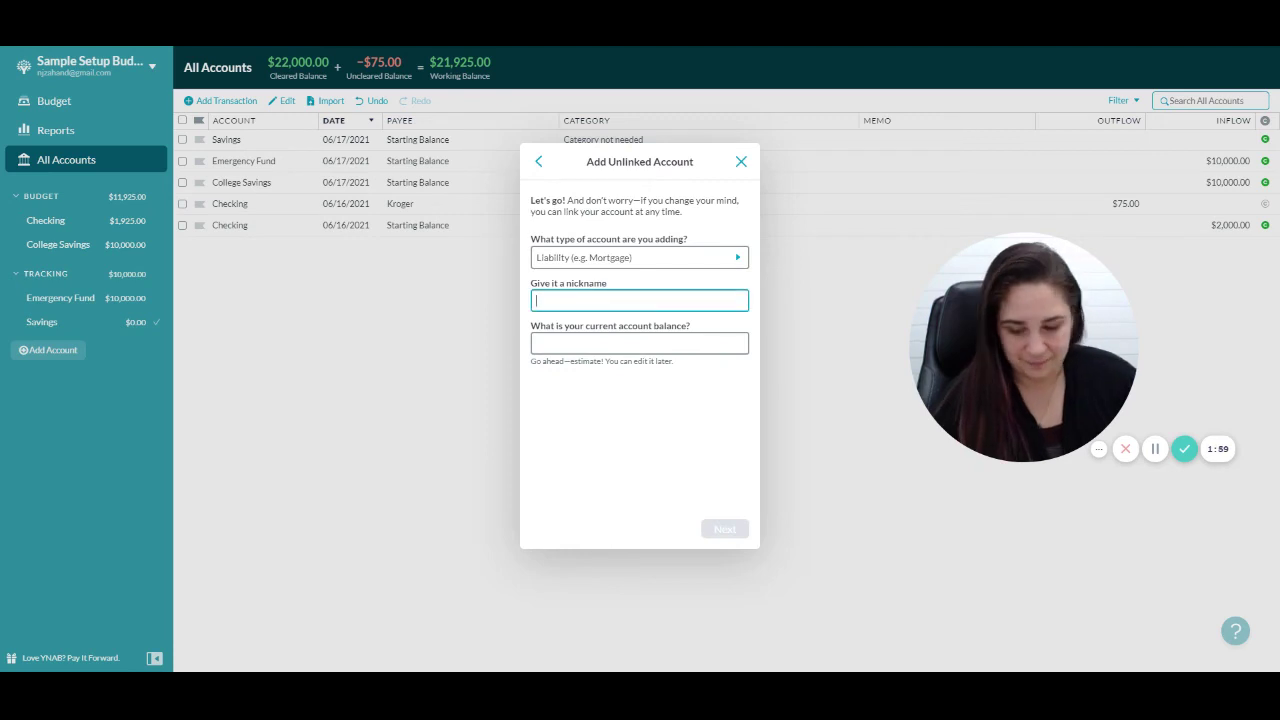
{"action": "type", "text": "Credit Card"}
{"action": "key", "text": "Tab"}
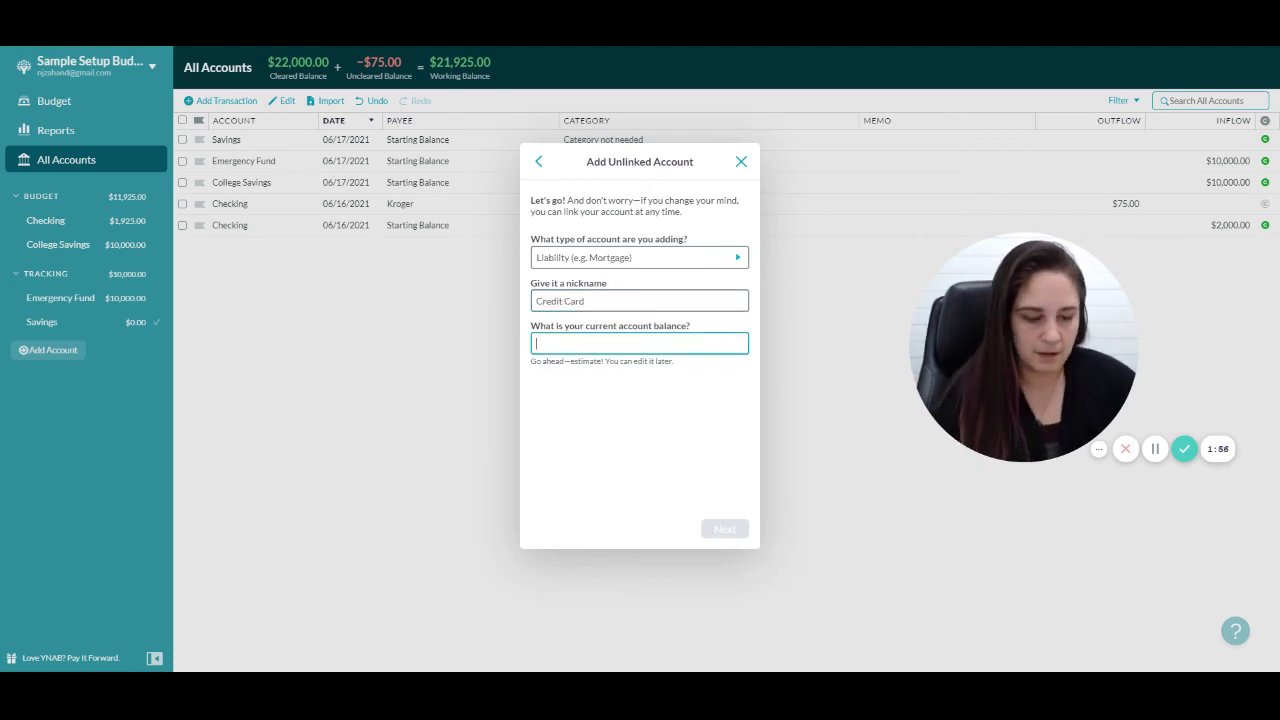
{"action": "type", "text": "1050"}
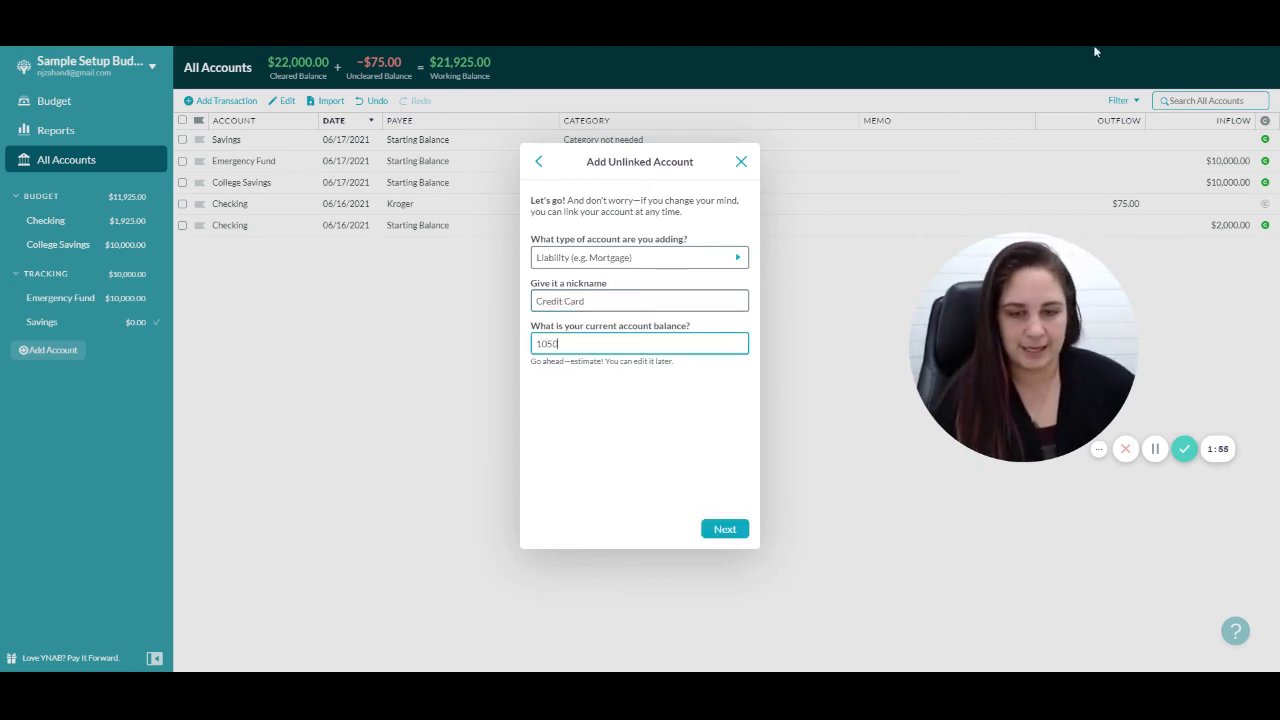
{"action": "left_click", "coordinate": [728, 530]}
{"action": "left_click", "coordinate": [726, 528]}
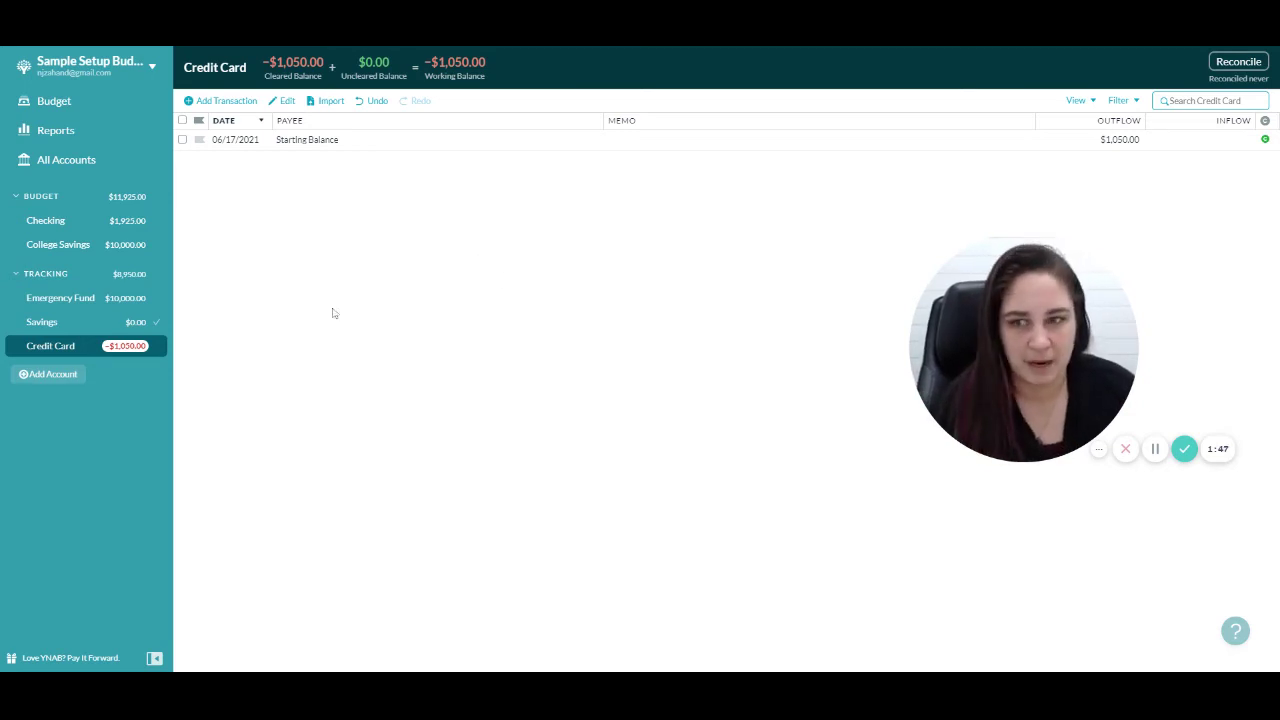
Delete all transactions in the College Savings budget account and delete the emptied account itself.
{"action": "left_click", "coordinate": [37, 251]}
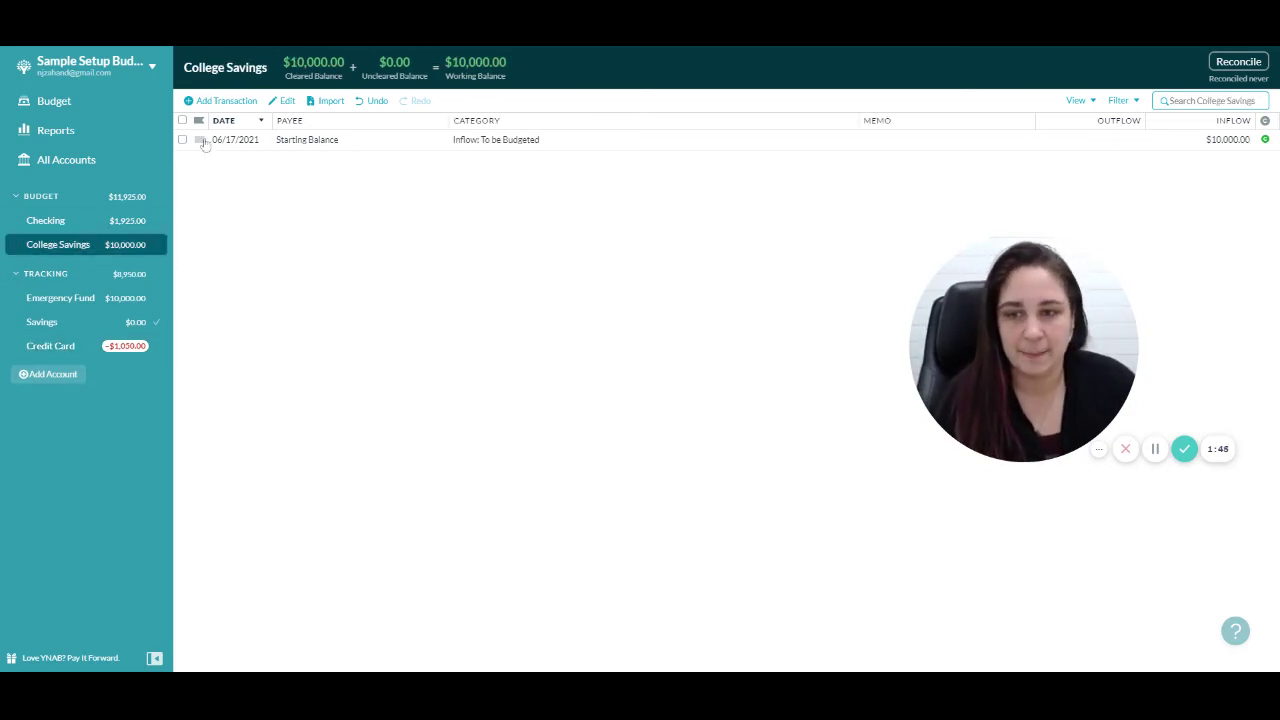
{"action": "left_click", "coordinate": [183, 121]}
{"action": "left_click", "coordinate": [290, 100]}
{"action": "left_click", "coordinate": [255, 440]}
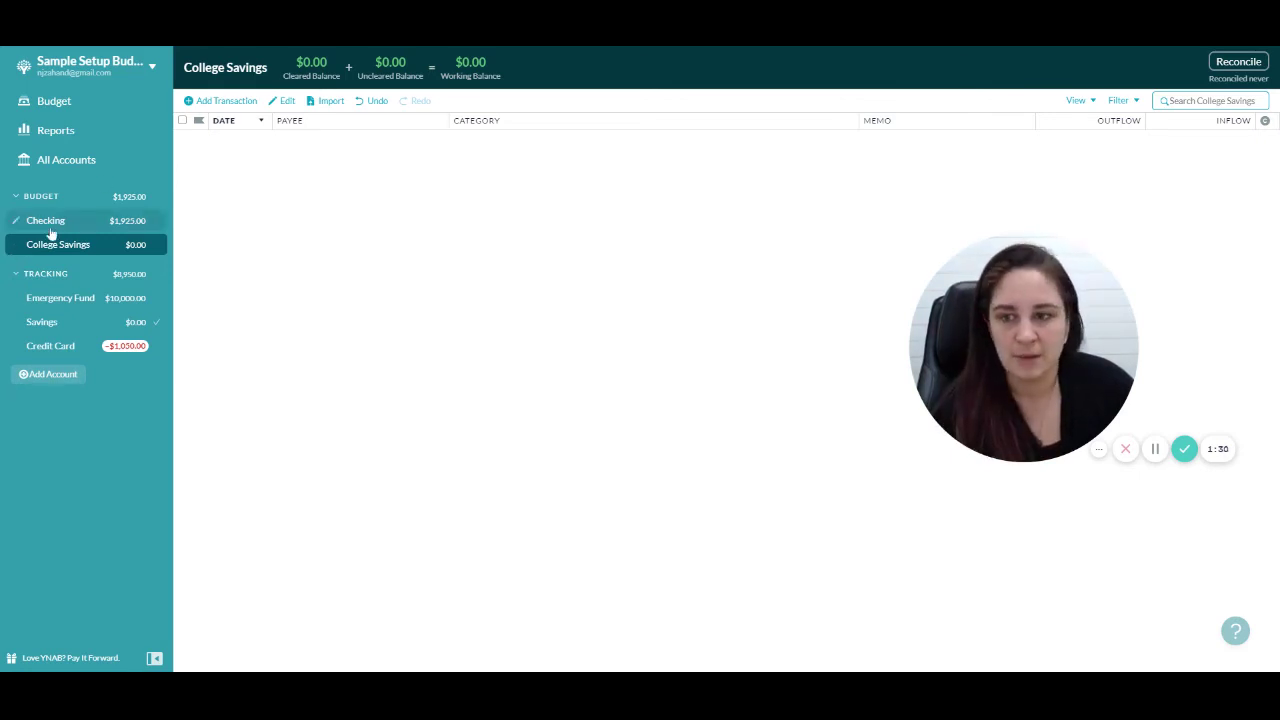
{"action": "left_click", "coordinate": [14, 245]}
{"action": "left_click", "coordinate": [222, 386]}
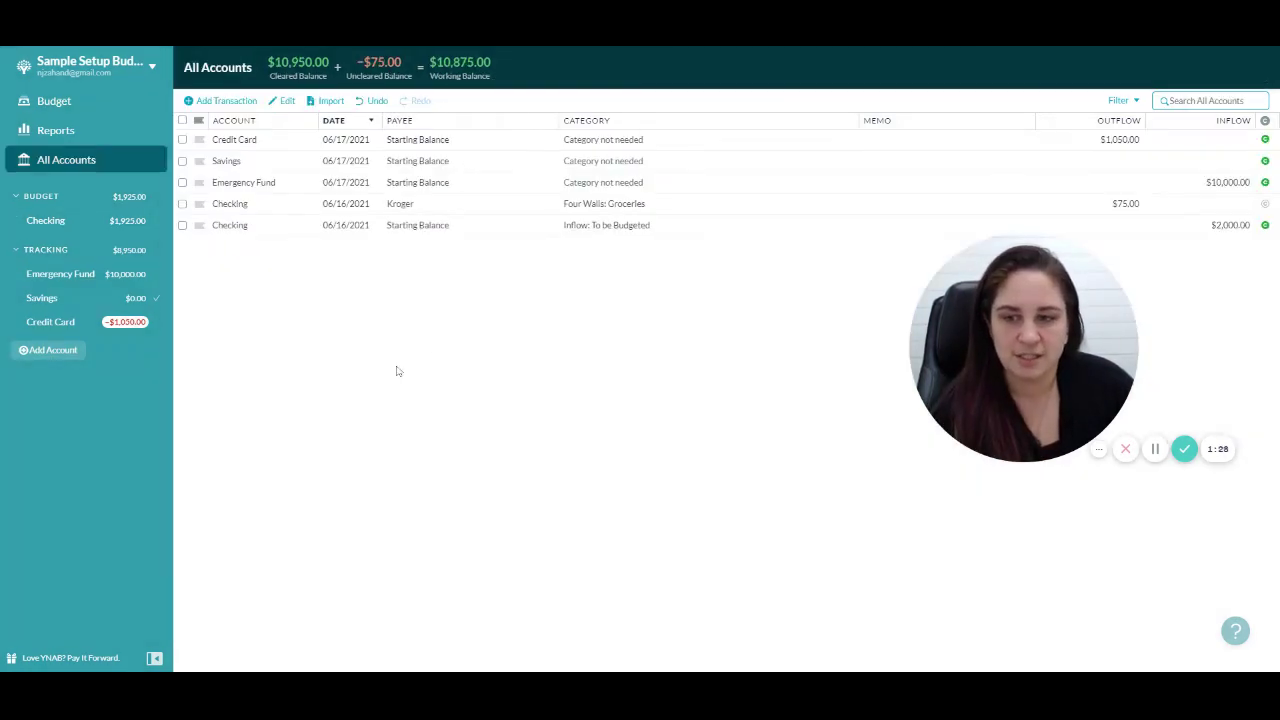
Add an unlinked Asset (e.g. Investment) tracking account nicknamed College Savings with a current balance of 10000.
{"action": "left_click", "coordinate": [52, 349]}
{"action": "left_click", "coordinate": [640, 338]}
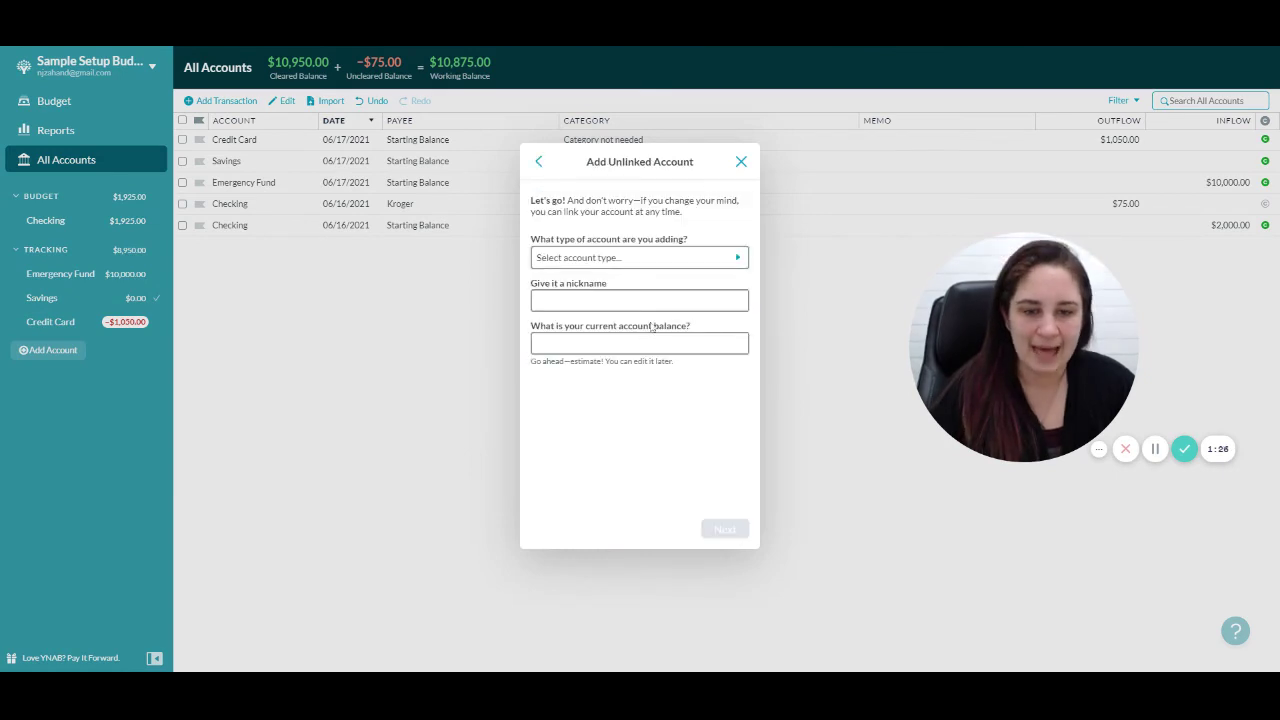
{"action": "left_click", "coordinate": [624, 259]}
{"action": "scroll", "coordinate": [600, 470], "scroll_direction": "down", "scroll_amount": 1}
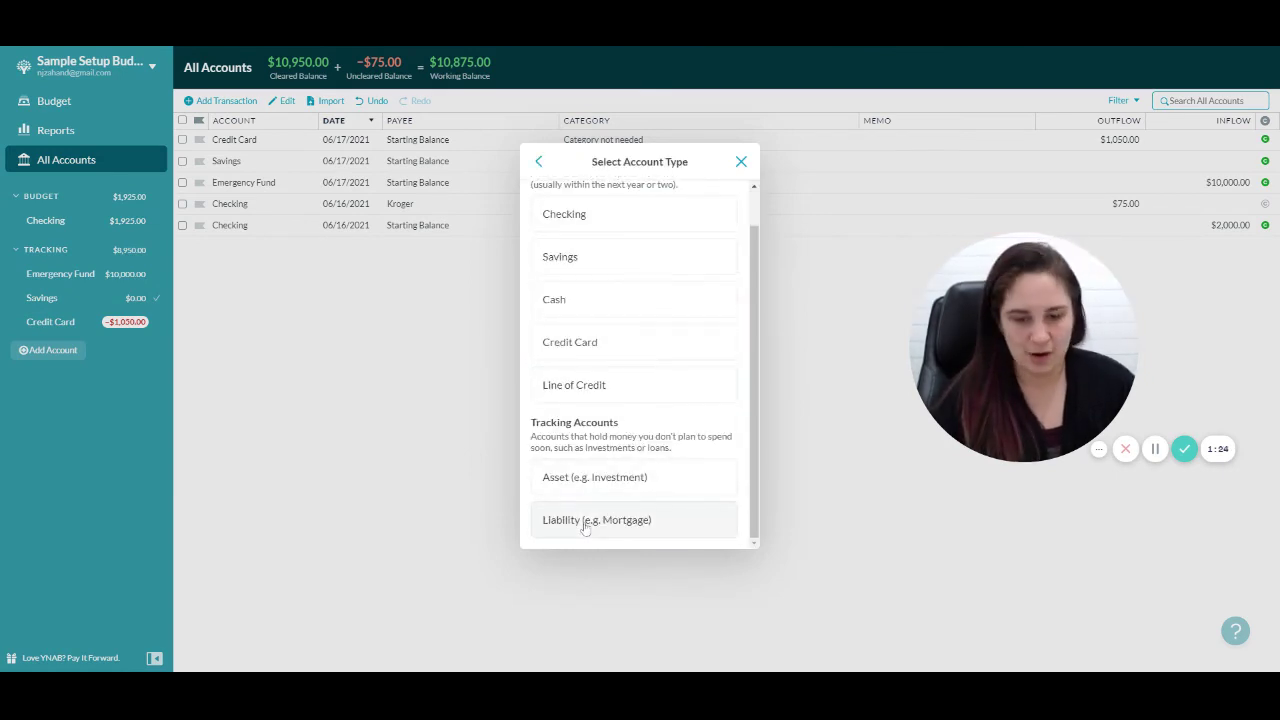
{"action": "left_click", "coordinate": [589, 483]}
{"action": "left_click", "coordinate": [639, 300]}
{"action": "type", "text": "Co"}
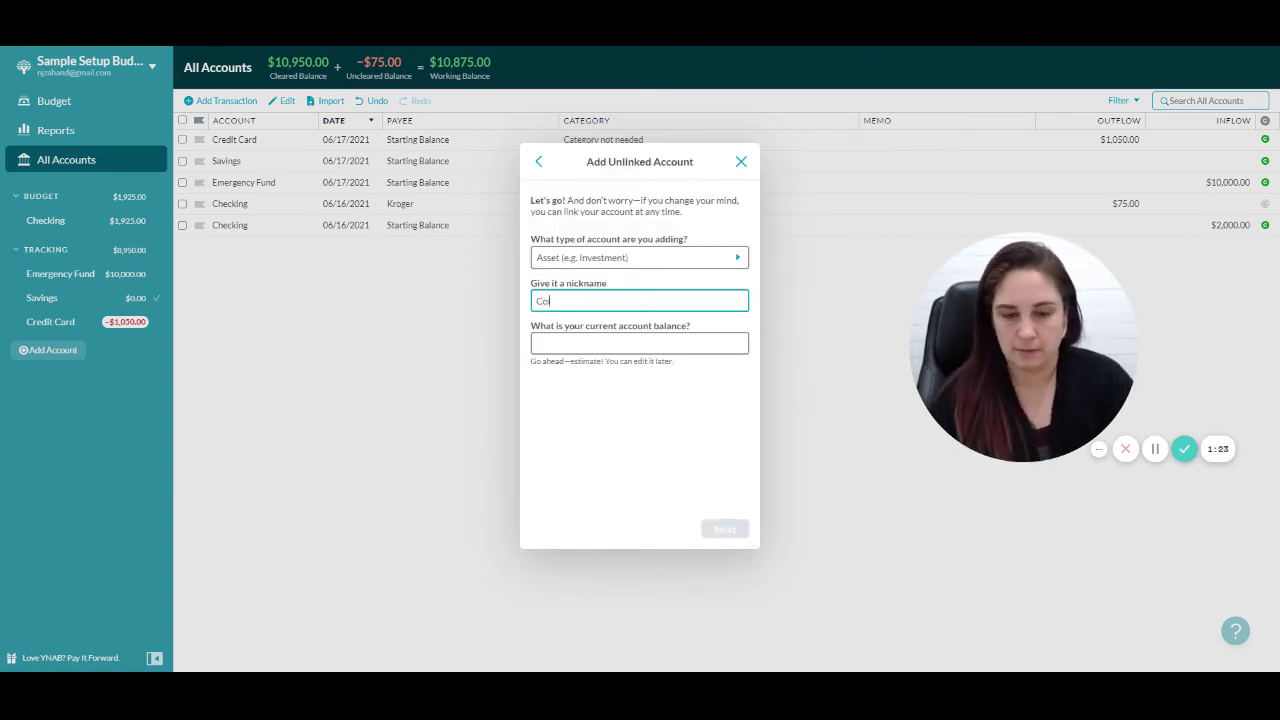
{"action": "type", "text": "llege Savings"}
{"action": "key", "text": "Tab"}
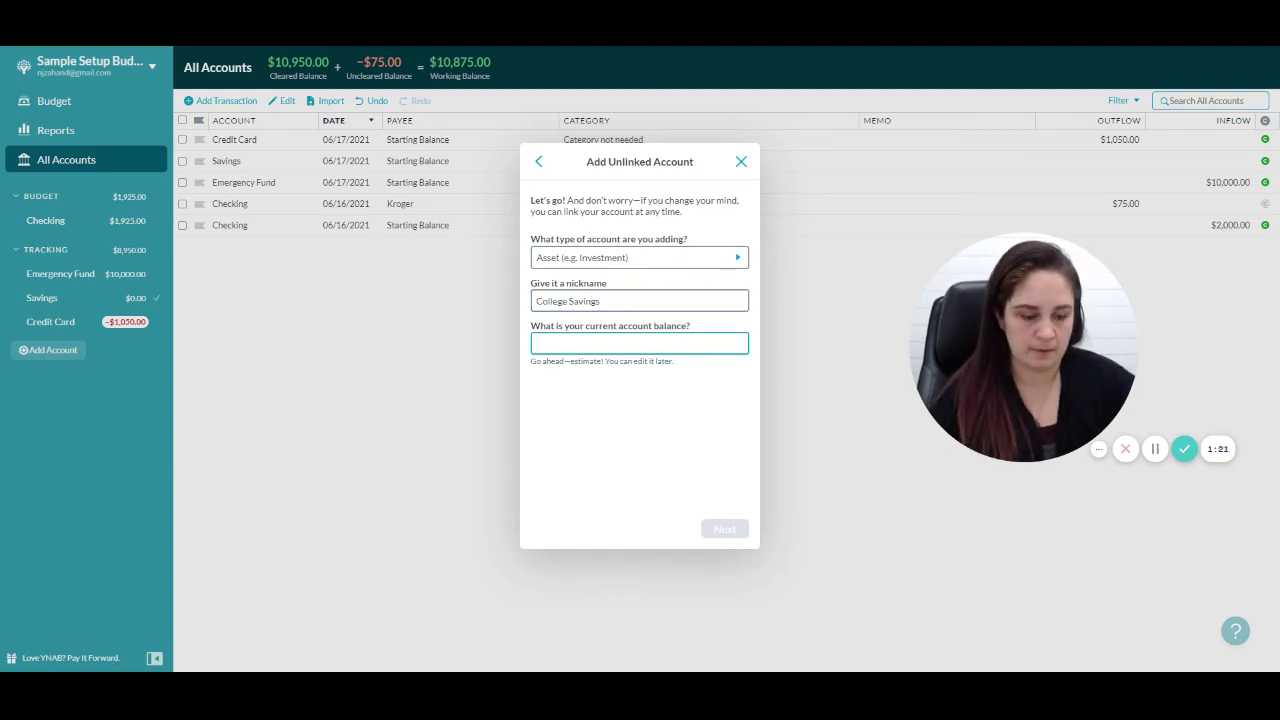
{"action": "type", "text": "10000"}
{"action": "left_click", "coordinate": [716, 536]}
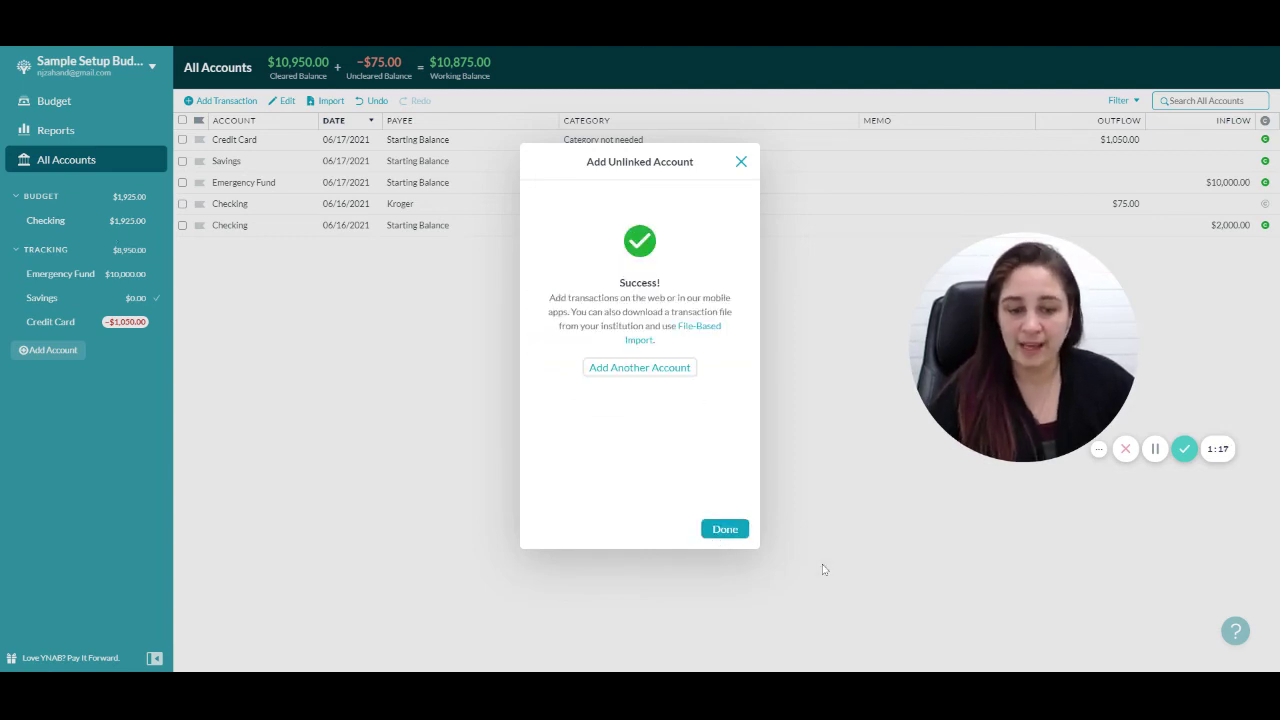
{"action": "left_click", "coordinate": [724, 530]}
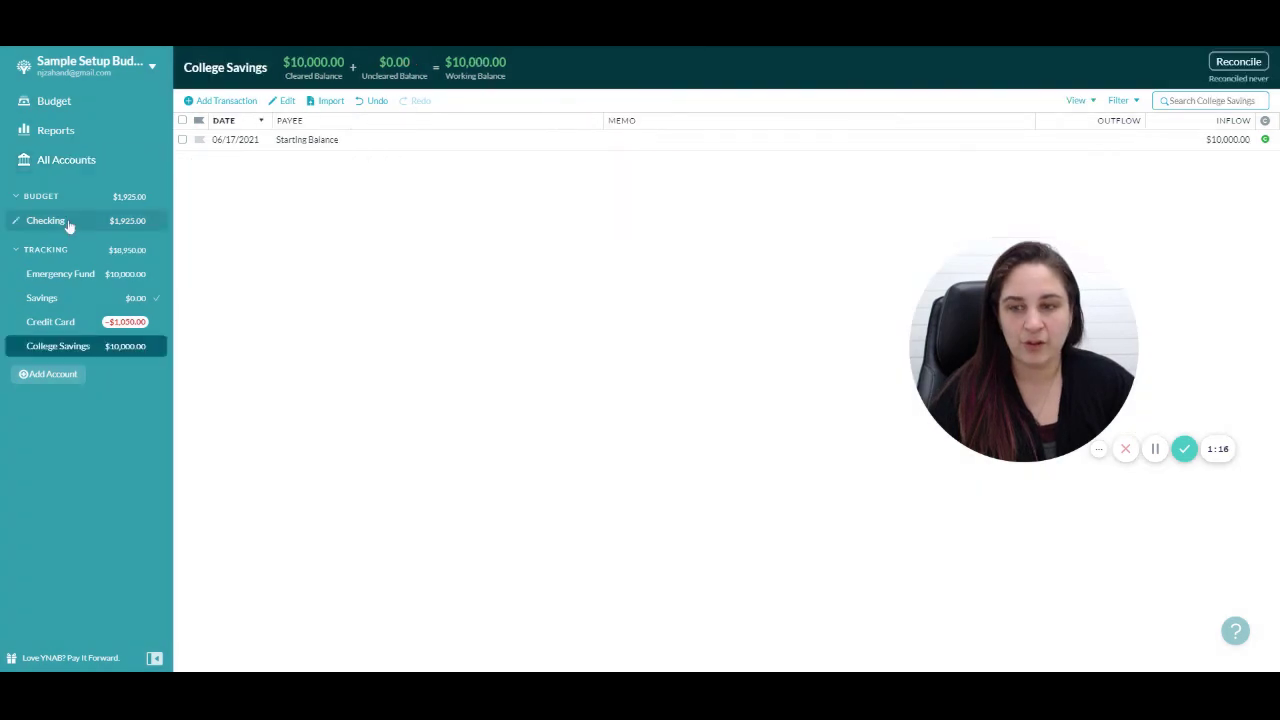
Reset the budgeted amounts of all categories in the June 2021 budget to $0.00.
{"action": "left_click", "coordinate": [76, 106]}
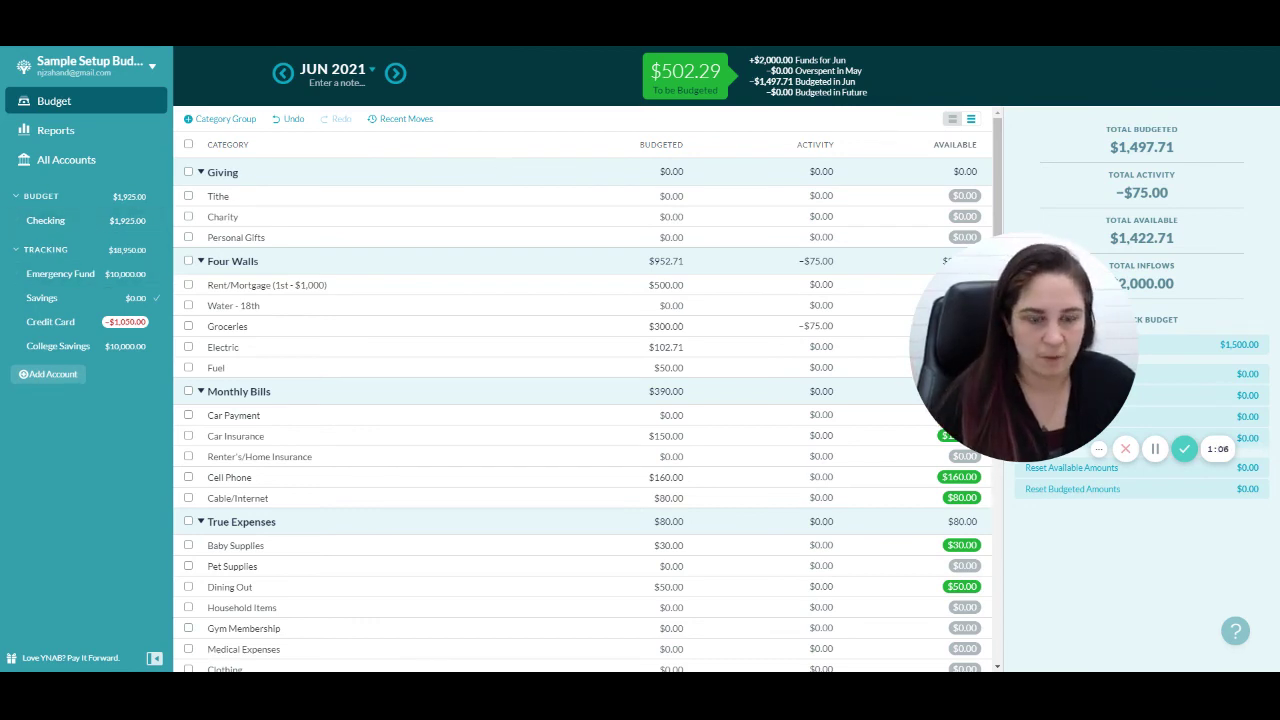
{"action": "scroll", "coordinate": [704, 574], "scroll_direction": "down", "scroll_amount": 5}
{"action": "scroll", "coordinate": [704, 574], "scroll_direction": "up", "scroll_amount": 5}
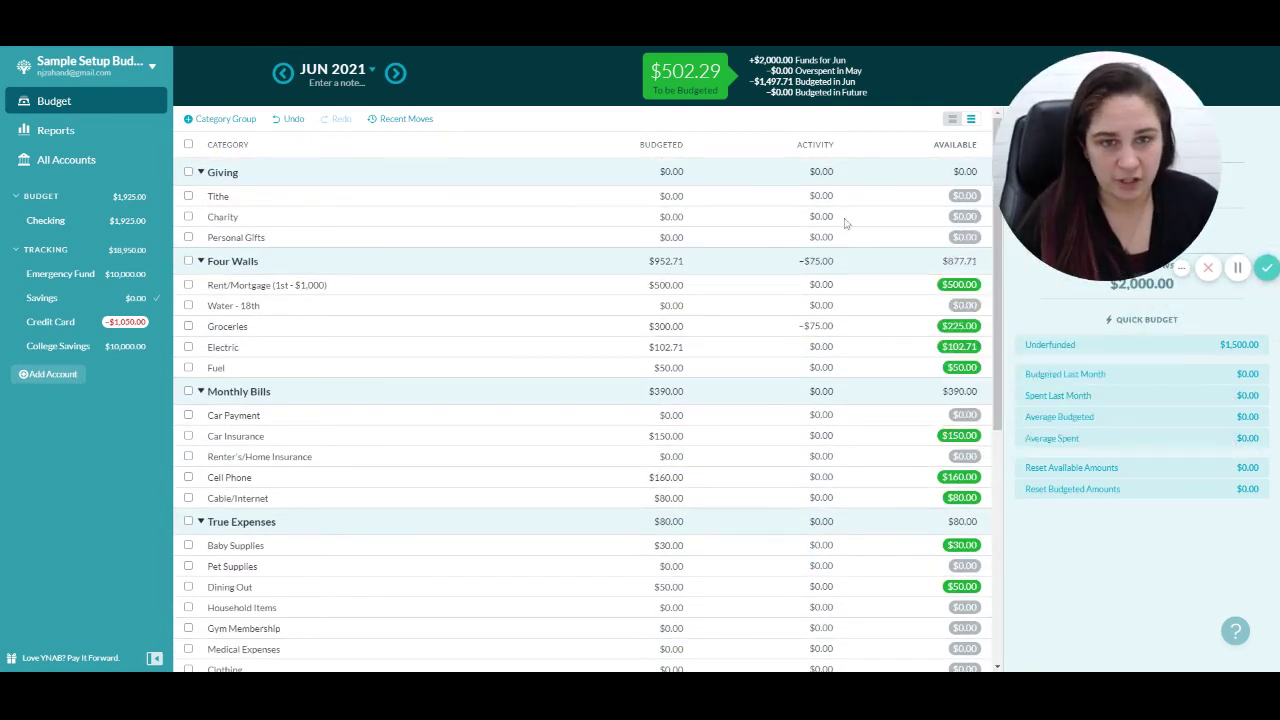
{"action": "left_click", "coordinate": [557, 217]}
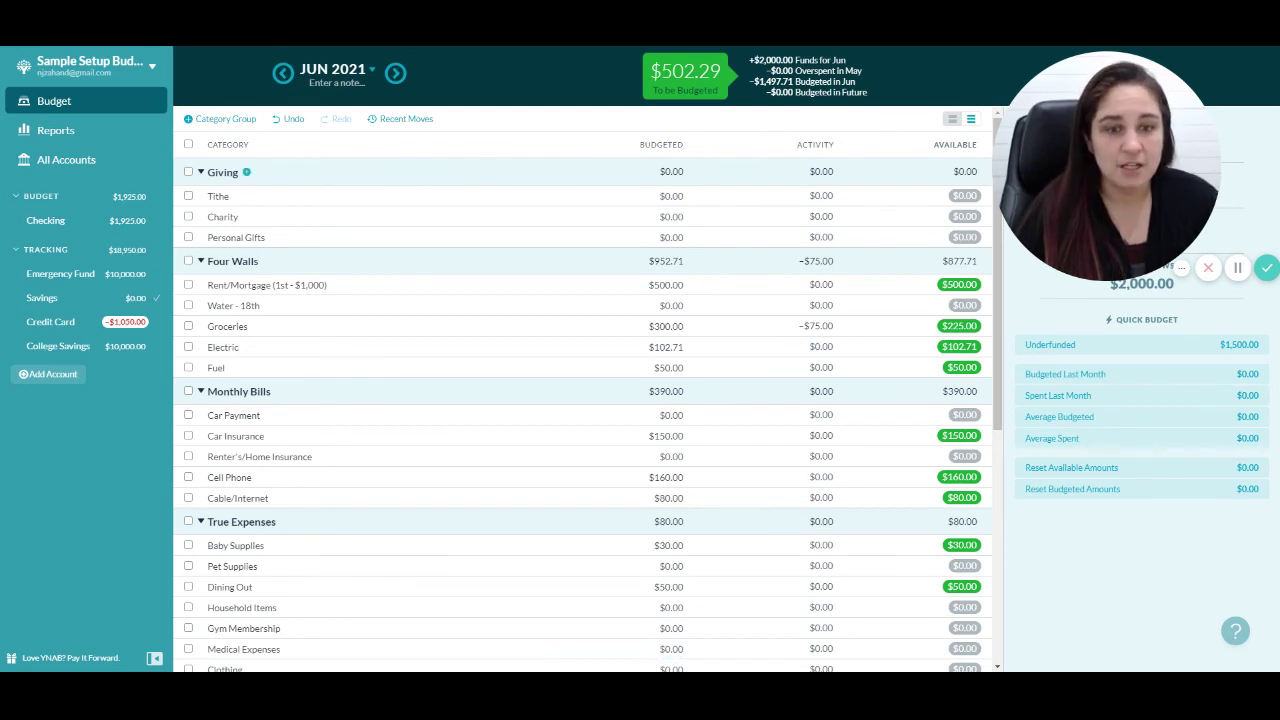
{"action": "left_click", "coordinate": [640, 498]}
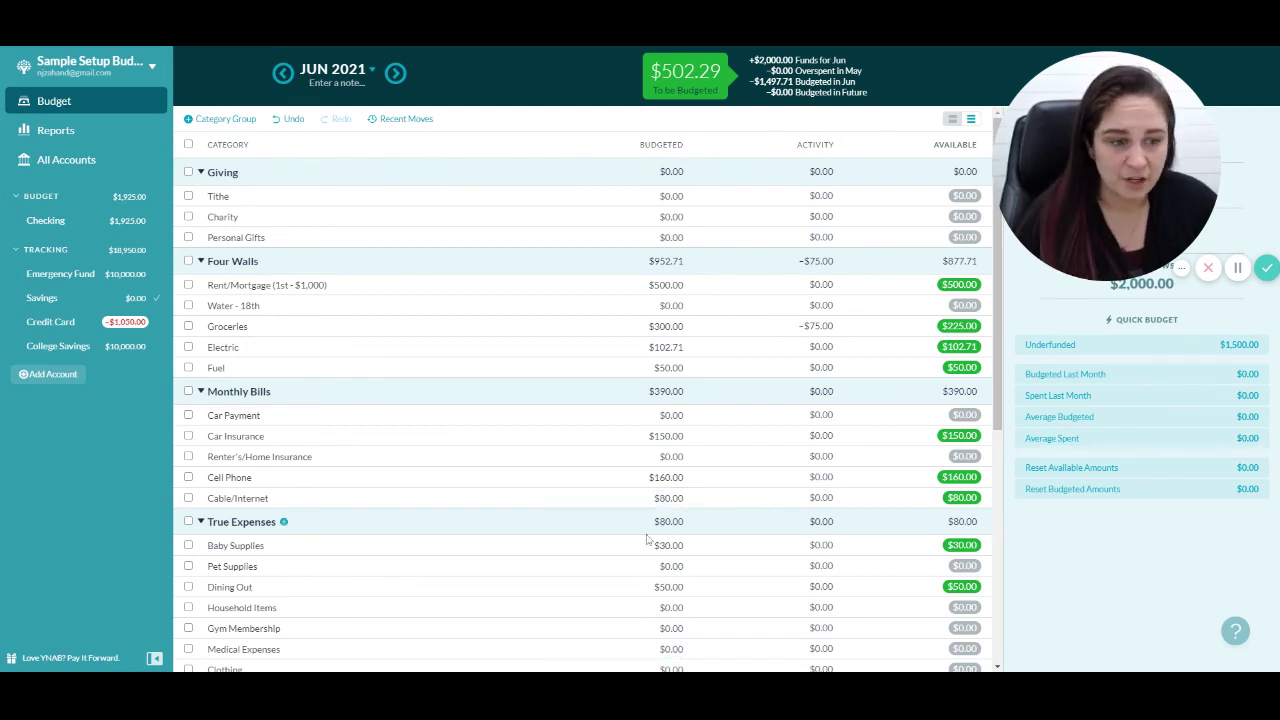
{"action": "left_click", "coordinate": [1117, 498]}
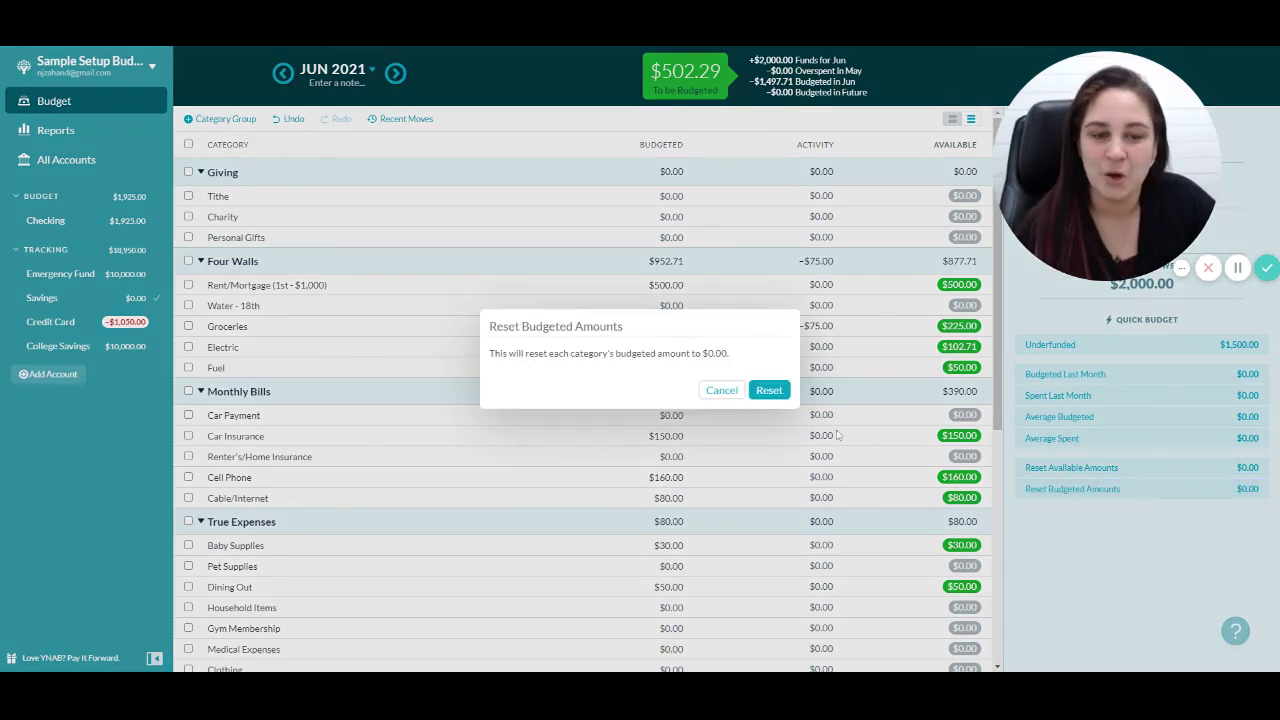
{"action": "left_click", "coordinate": [760, 390]}
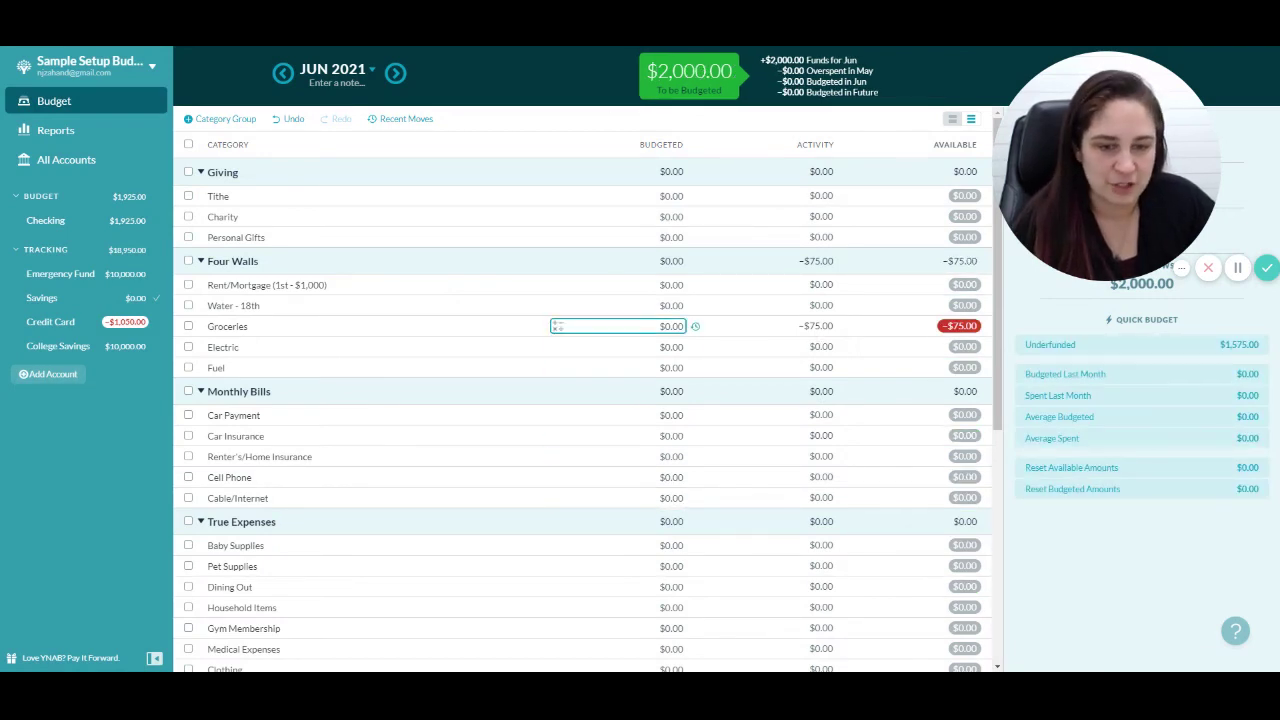
Budget $75 for the Groceries category in June 2021.
{"action": "left_click", "coordinate": [665, 326]}
{"action": "type", "text": "75"}
{"action": "key", "text": "Return"}
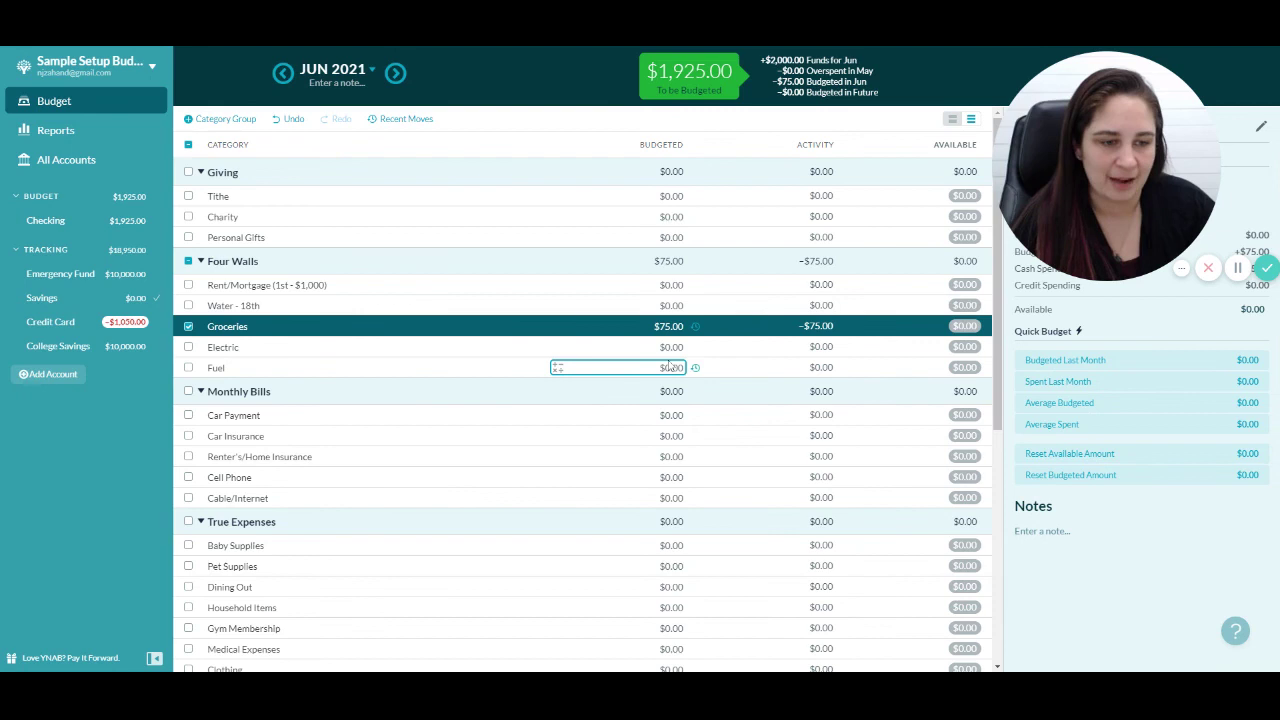
Leave the Sample Setup Budget and open the overview of all budgets.
{"action": "scroll", "coordinate": [735, 399], "scroll_direction": "down", "scroll_amount": 4}
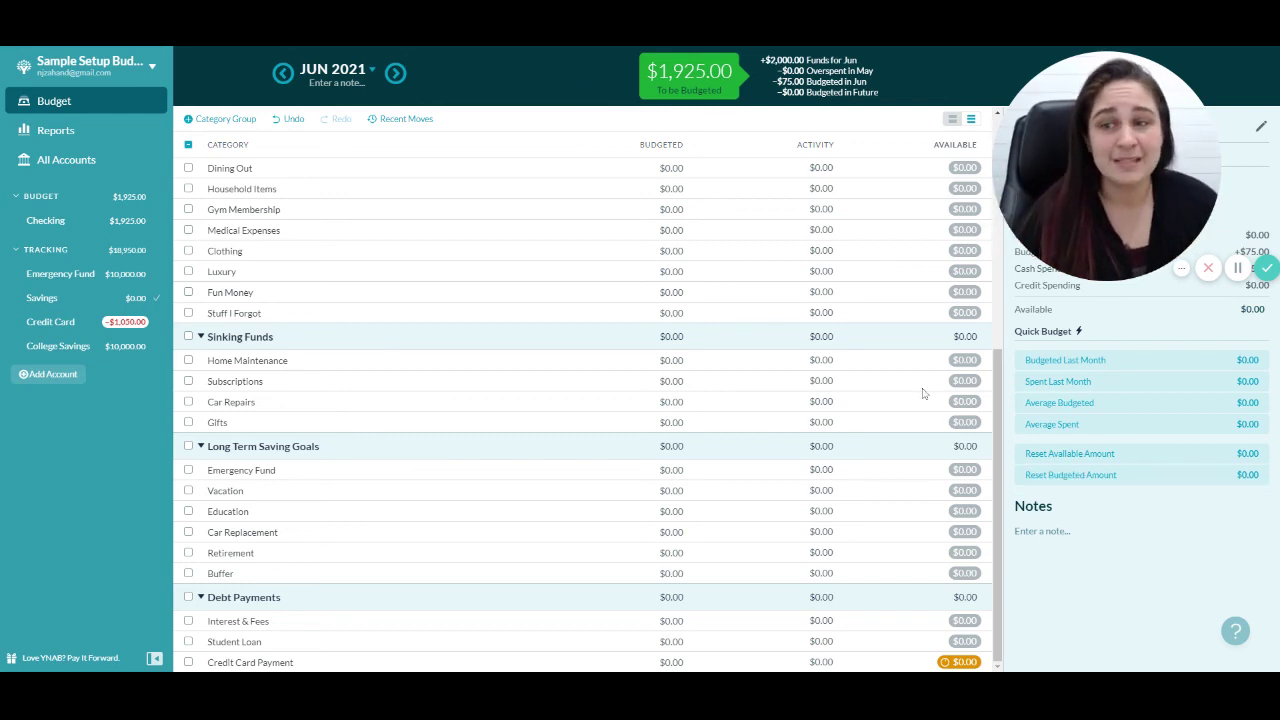
{"action": "left_click", "coordinate": [88, 64]}
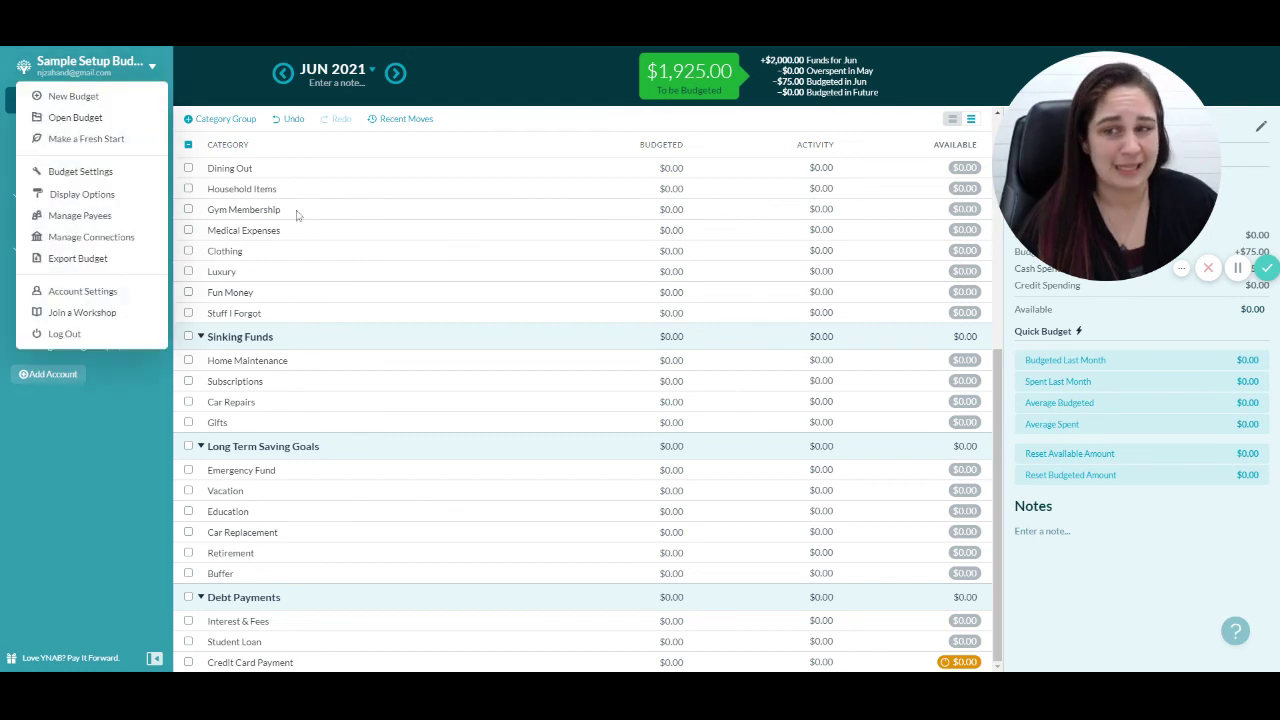
{"action": "left_click", "coordinate": [126, 119]}
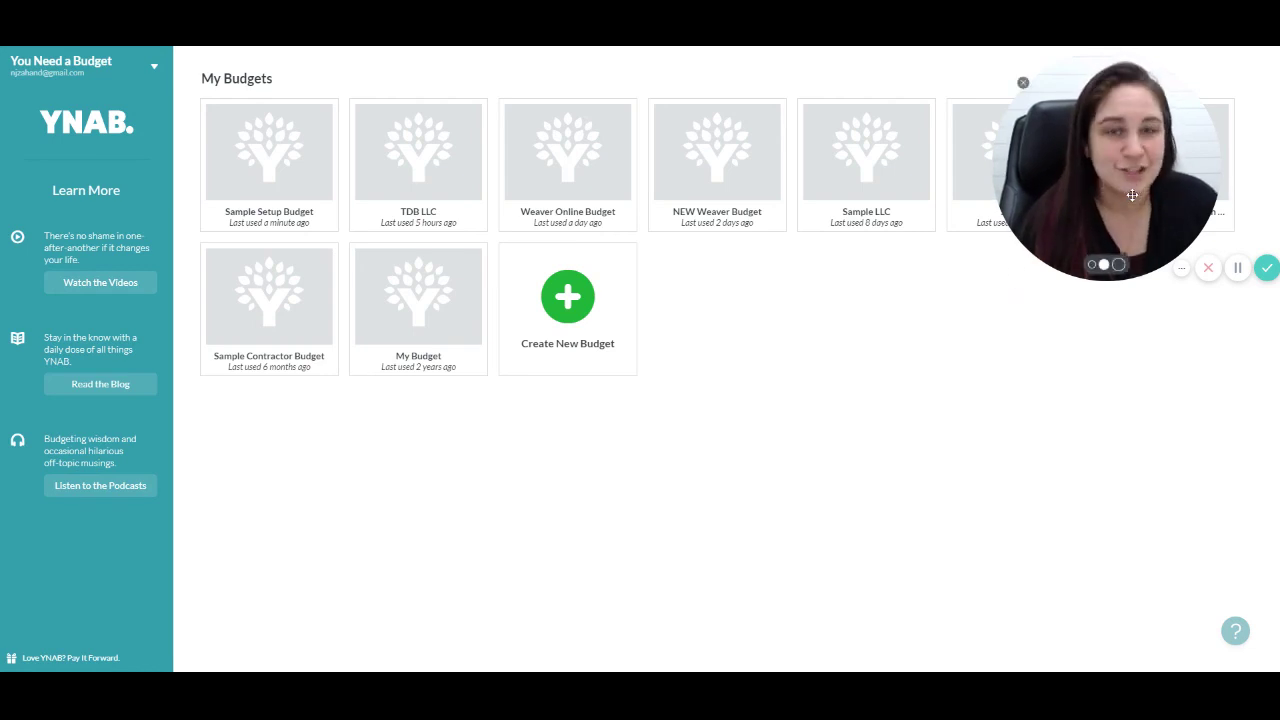
{"action": "left_click_drag", "start_coordinate": [1132, 195], "coordinate": [965, 200]}
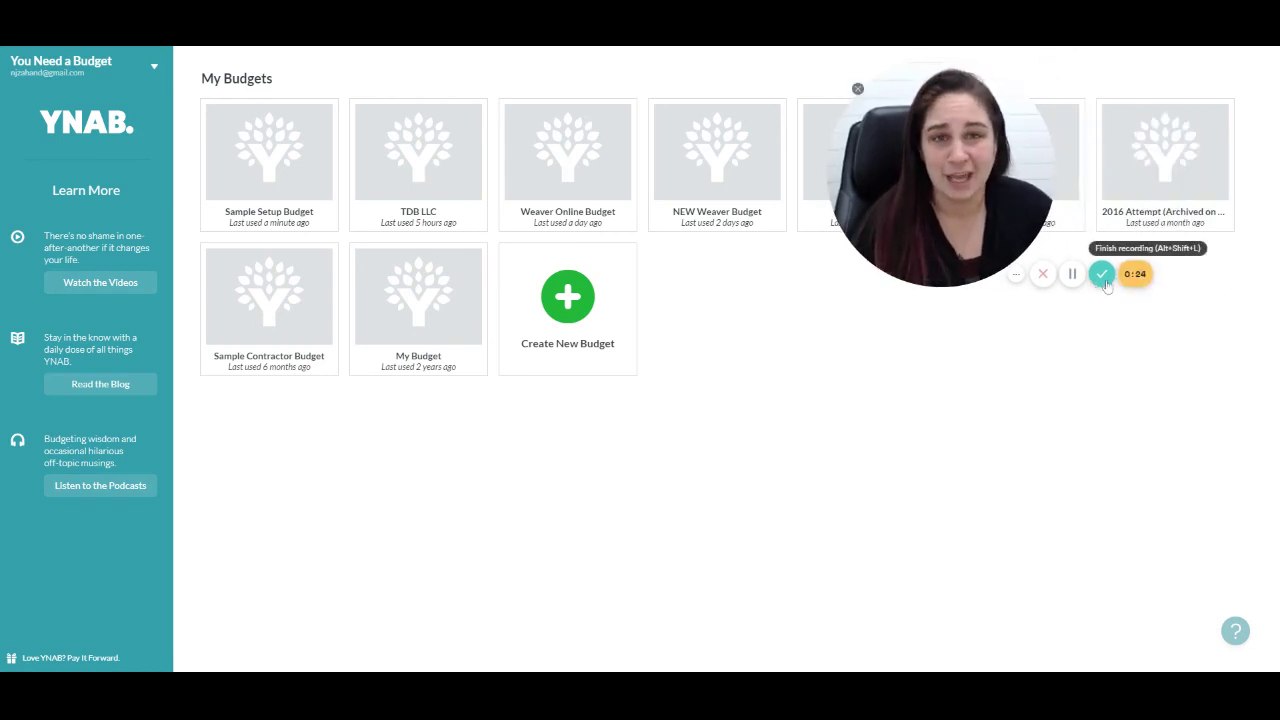